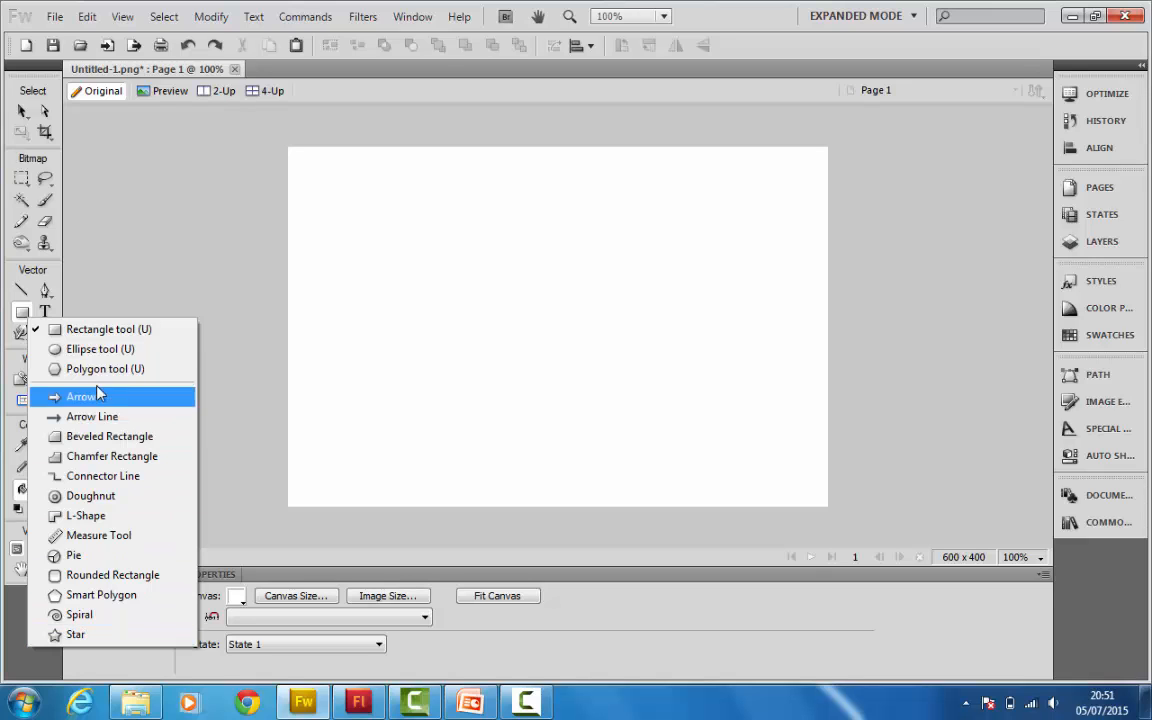
Step: Draw a square about 116 by 116 pixels with the Rectangle tool and move it slightly up and right toward the canvas centre
left_click(100, 330)
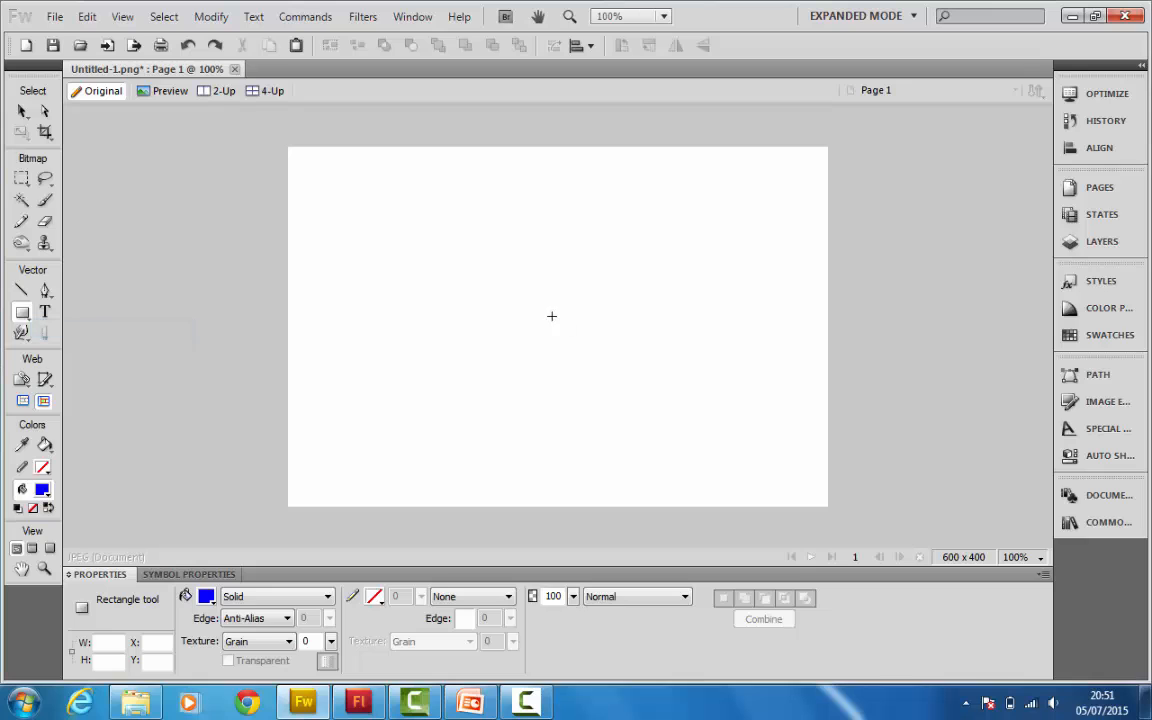
left_click_drag(452, 269, 557, 307)
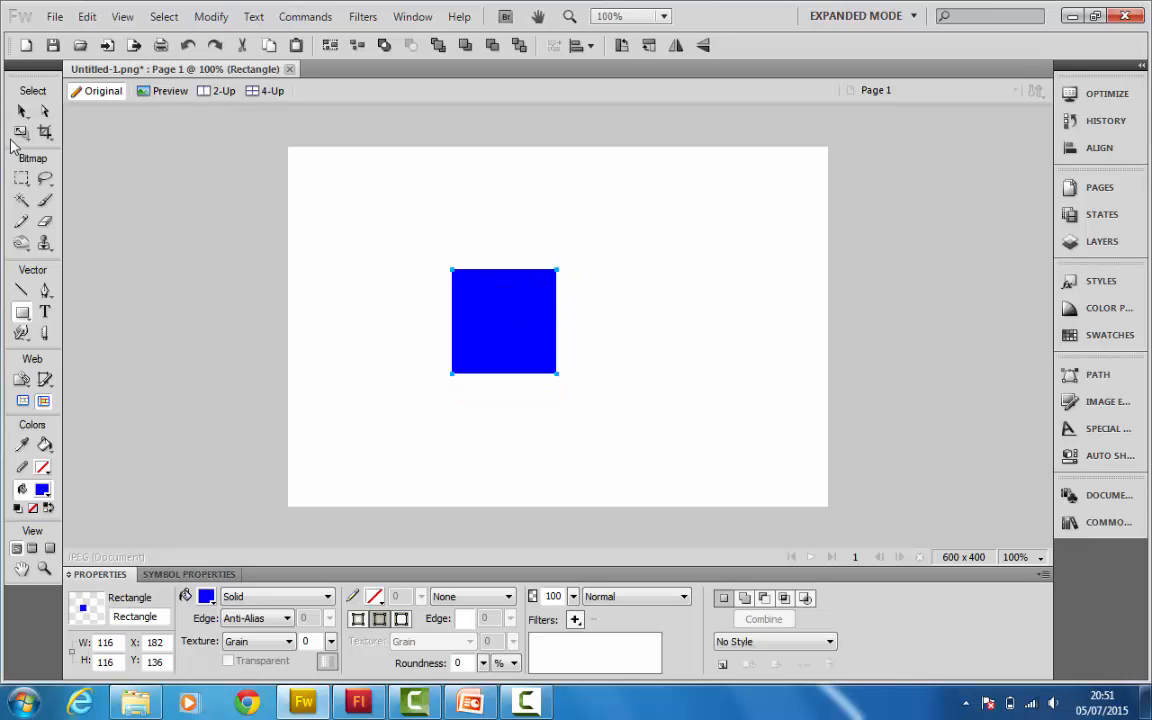
left_click(22, 111)
left_click_drag(511, 341, 553, 311)
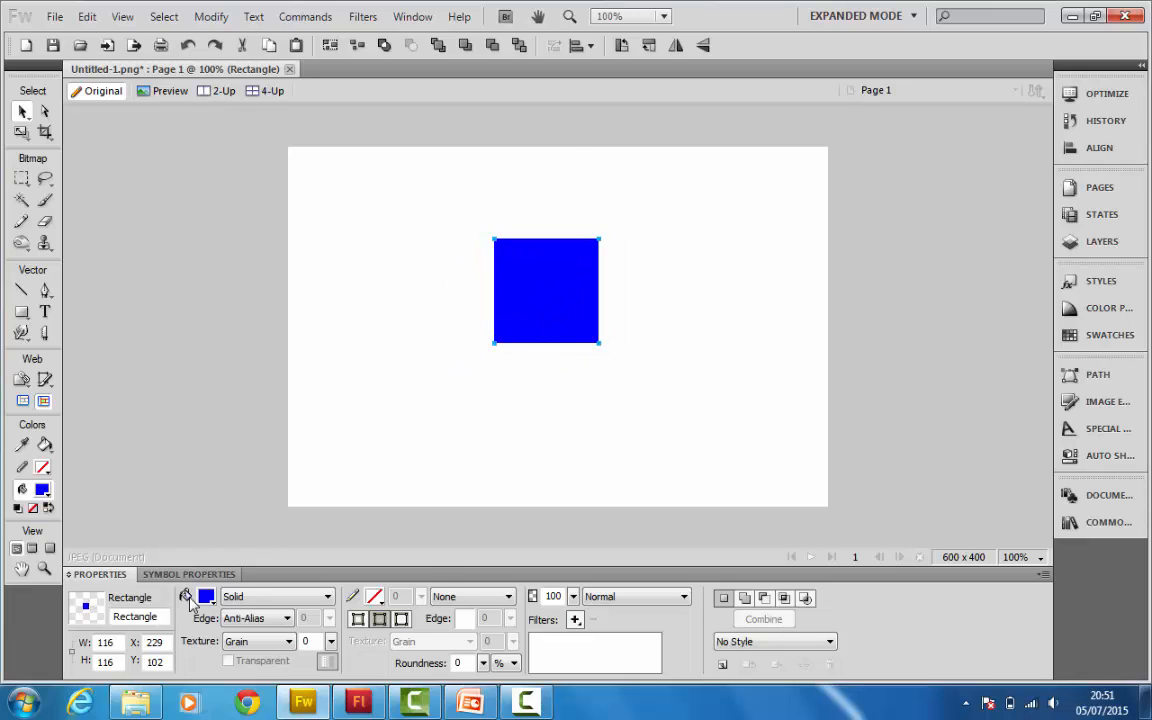
Step: Recolour the square's solid fill, first to turquoise and finally to red
left_click(205, 597)
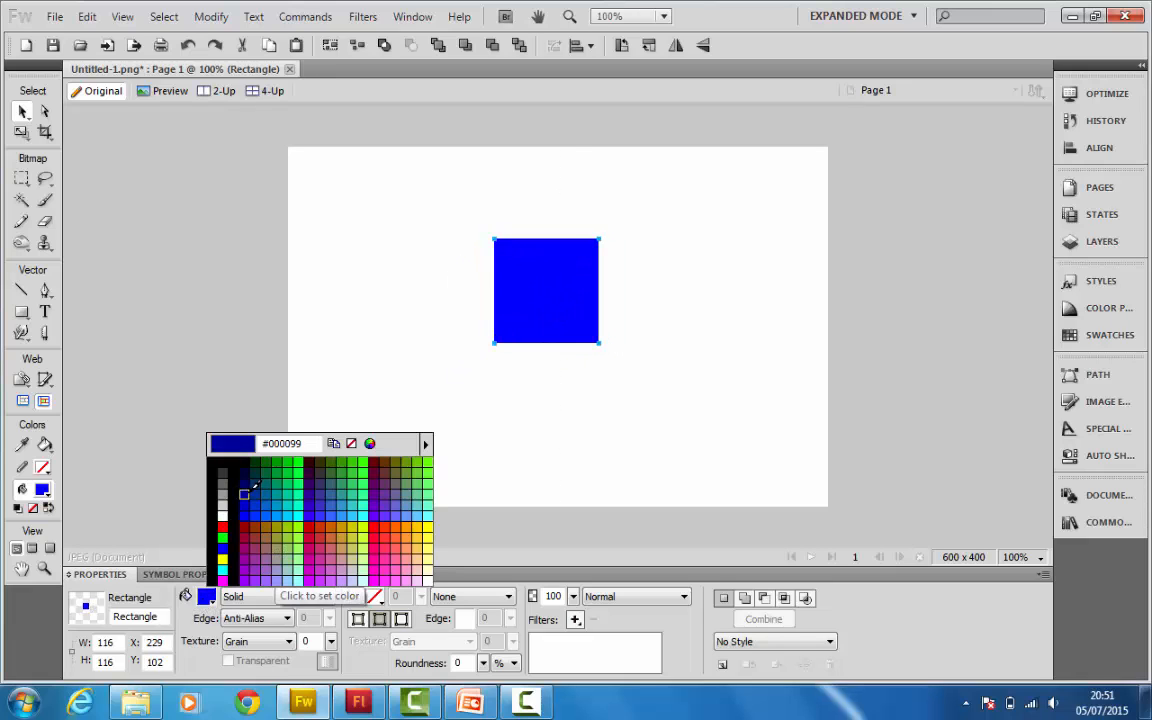
left_click(307, 495)
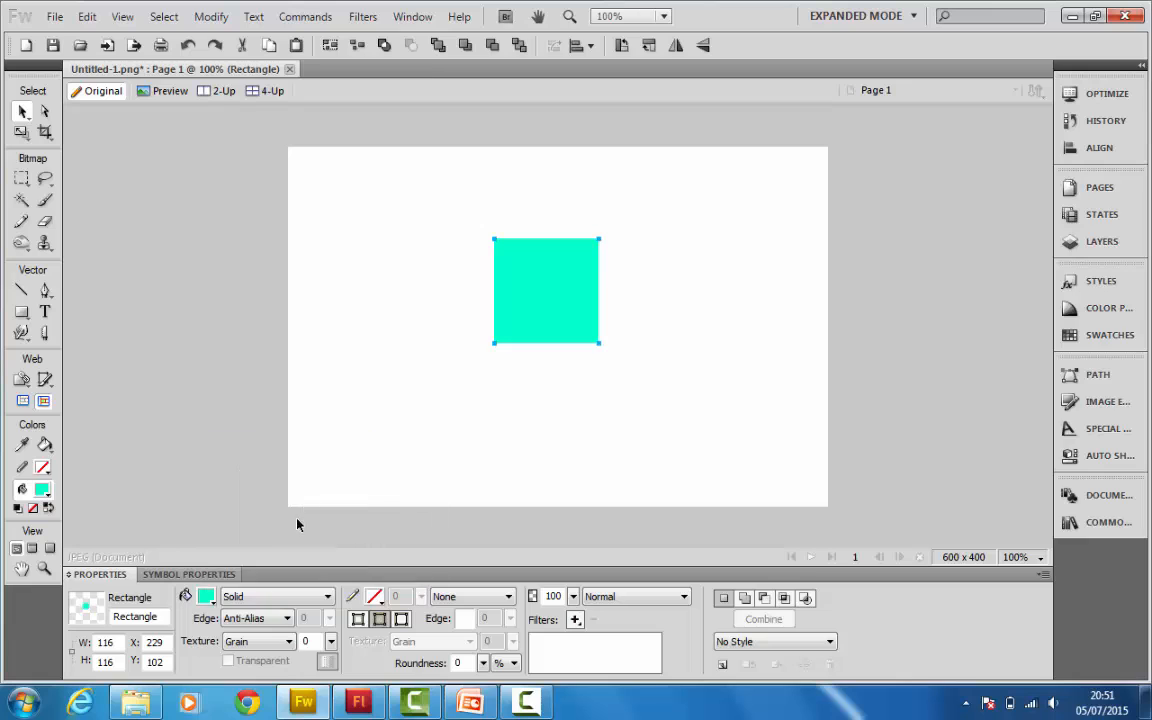
left_click(205, 597)
left_click(223, 538)
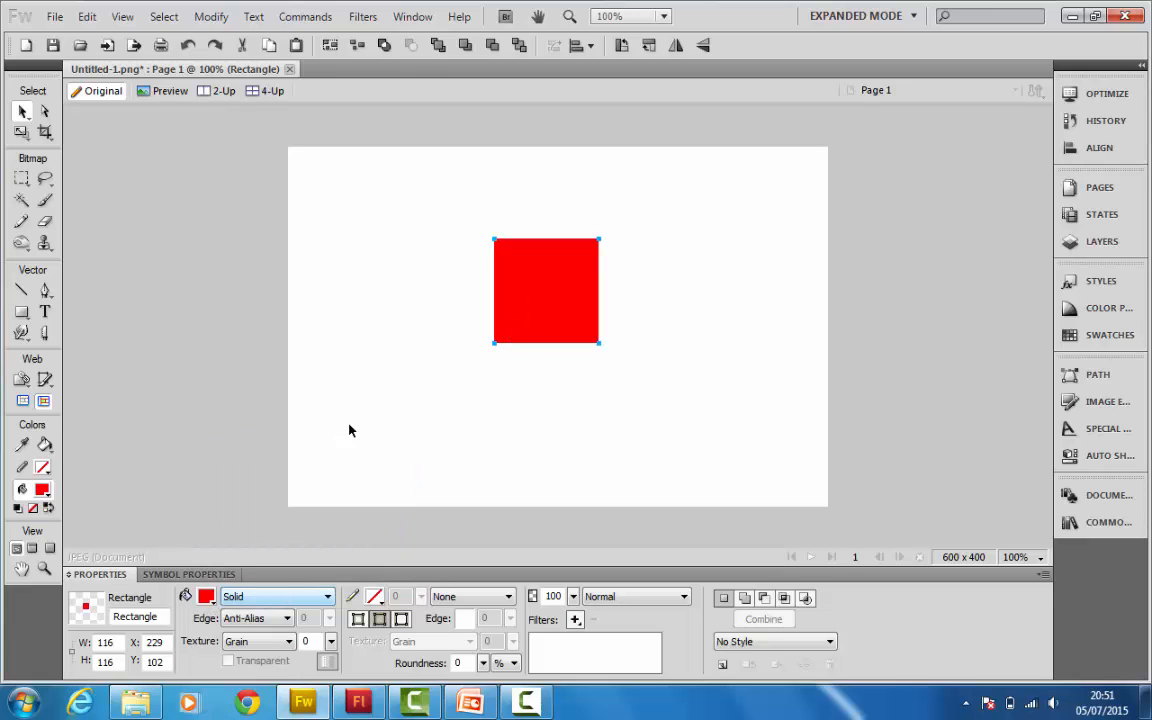
Step: Apply a Radial gradient fill to the square and offset its centre toward the upper-left corner
left_click(288, 604)
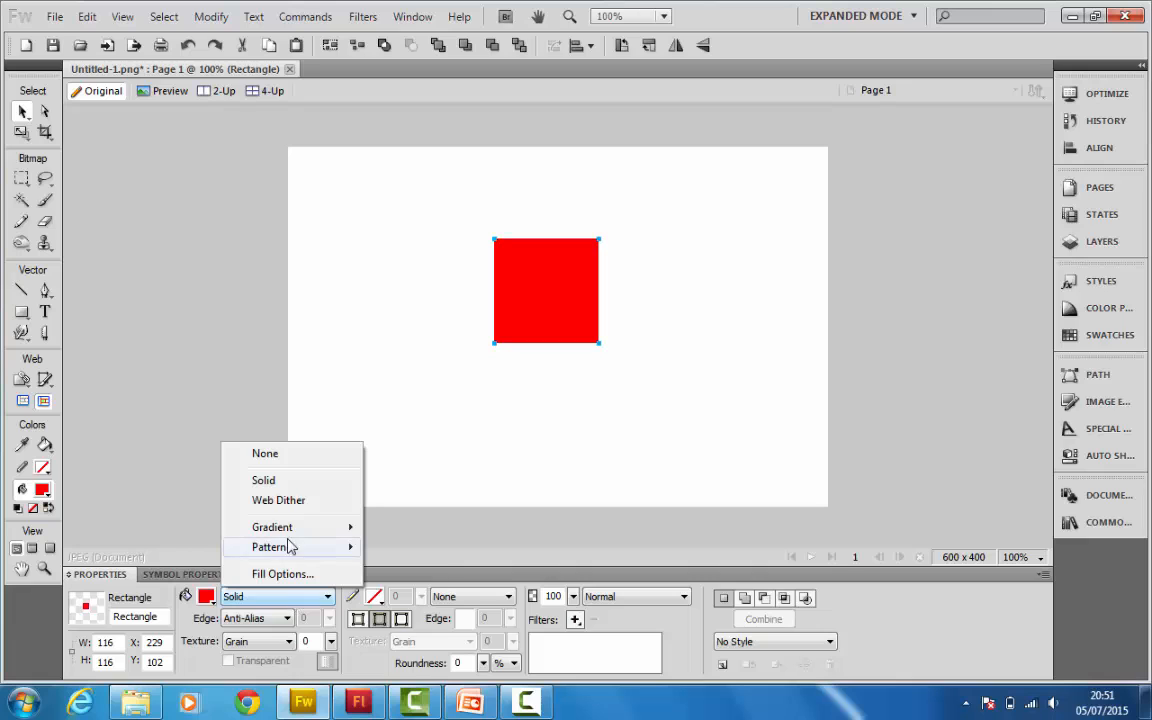
mouse_move(303, 530)
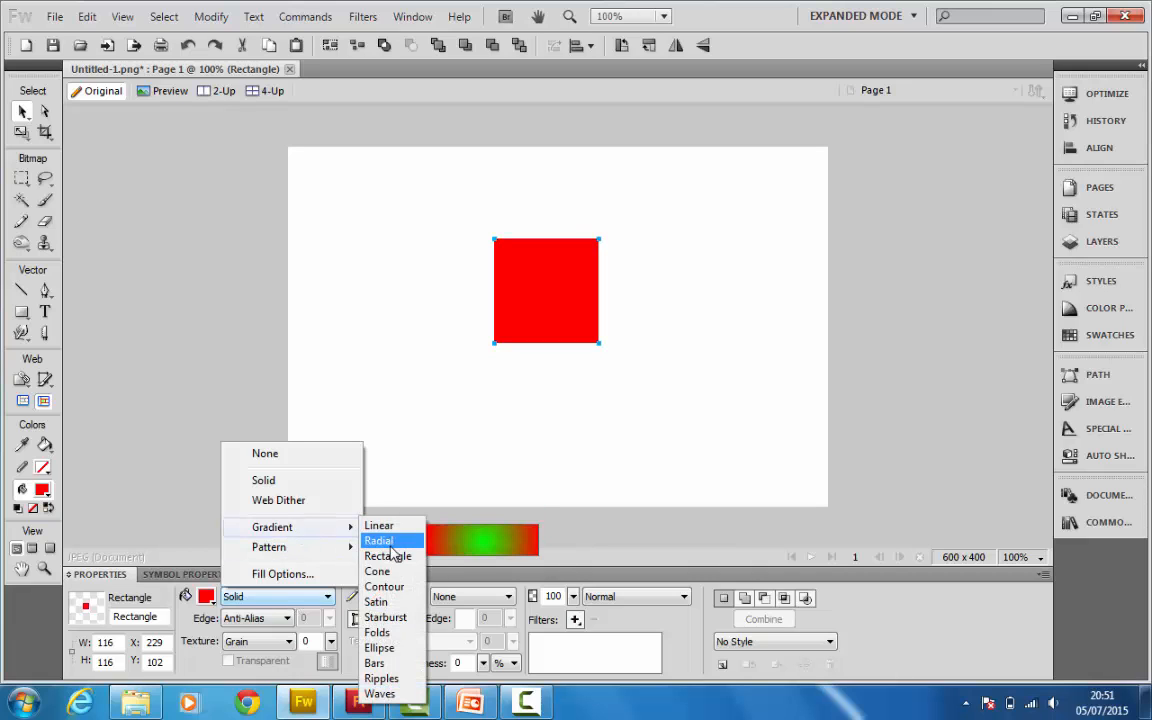
left_click(380, 541)
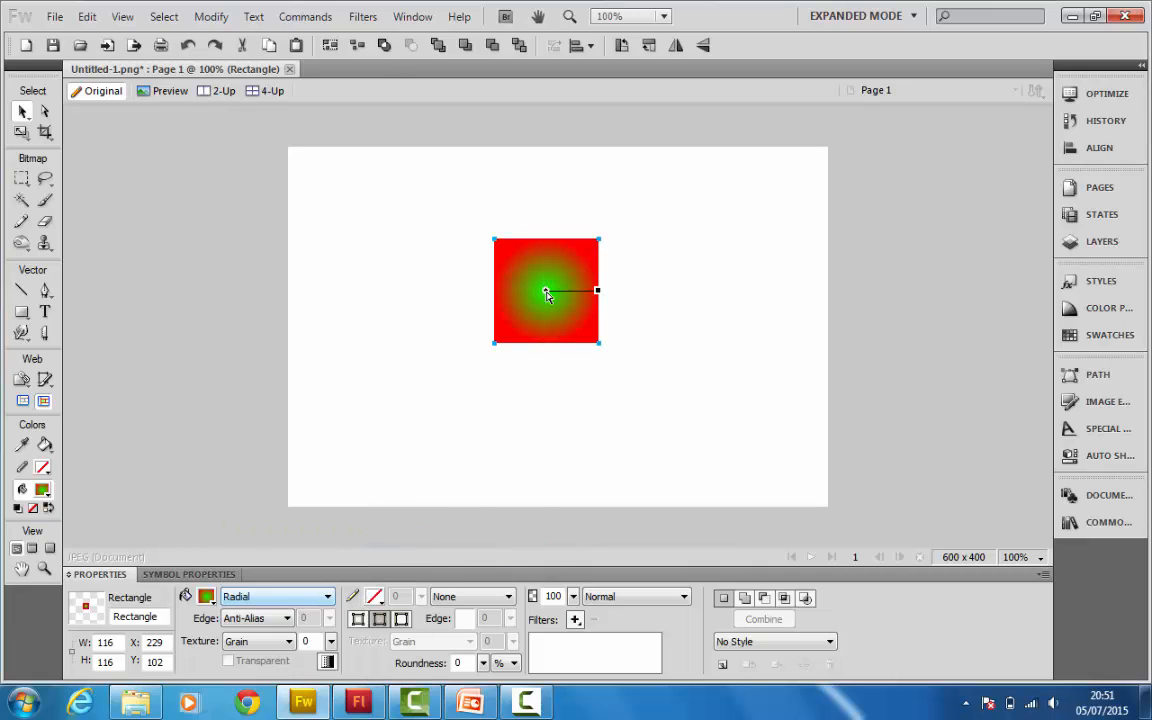
left_click_drag(546, 292, 584, 311)
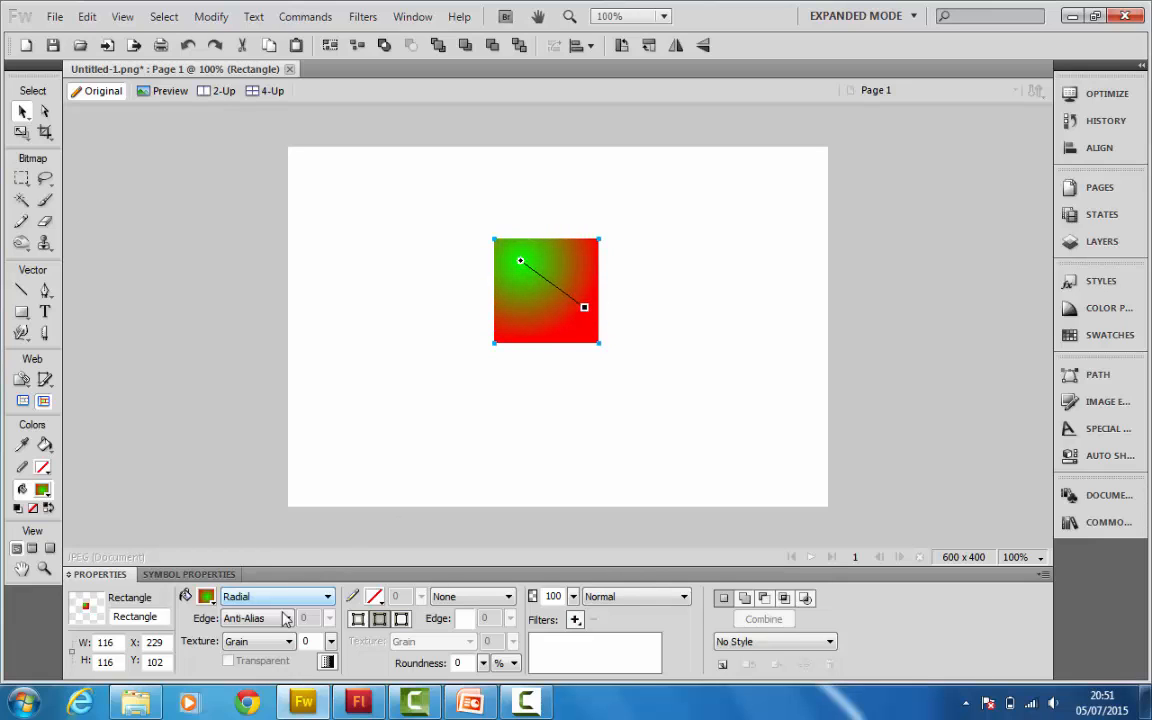
Step: Change the gradient's green centre colour stop to blue
left_click(208, 598)
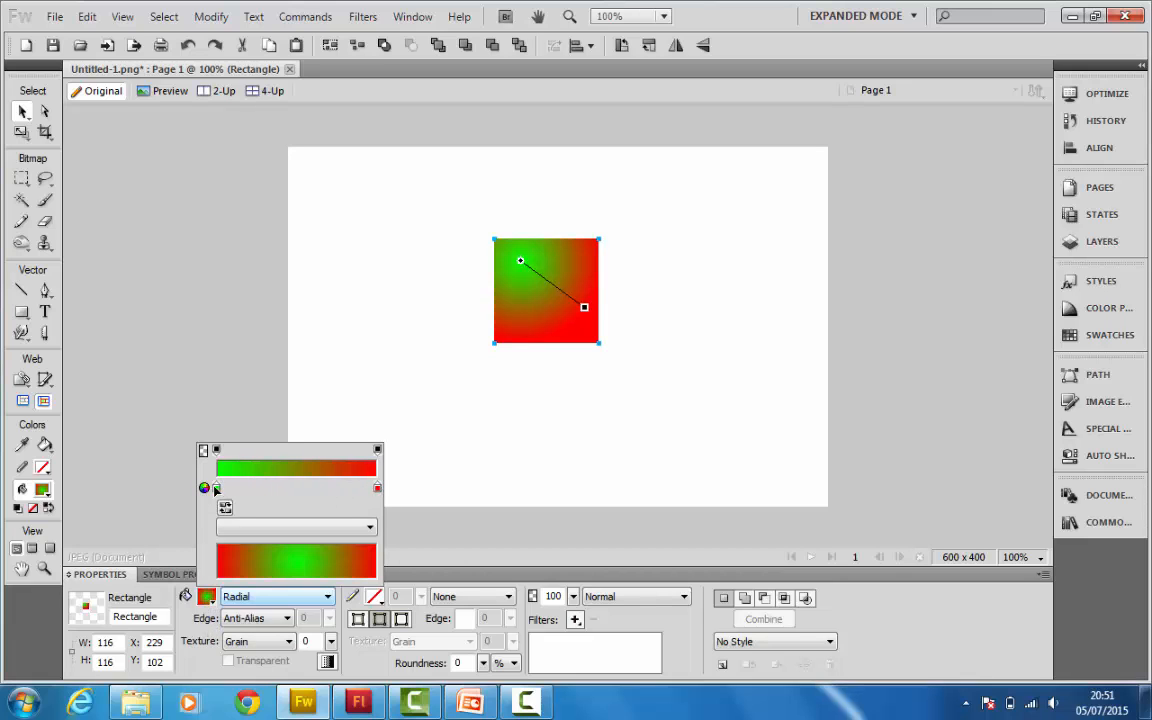
left_click(216, 488)
left_click(201, 405)
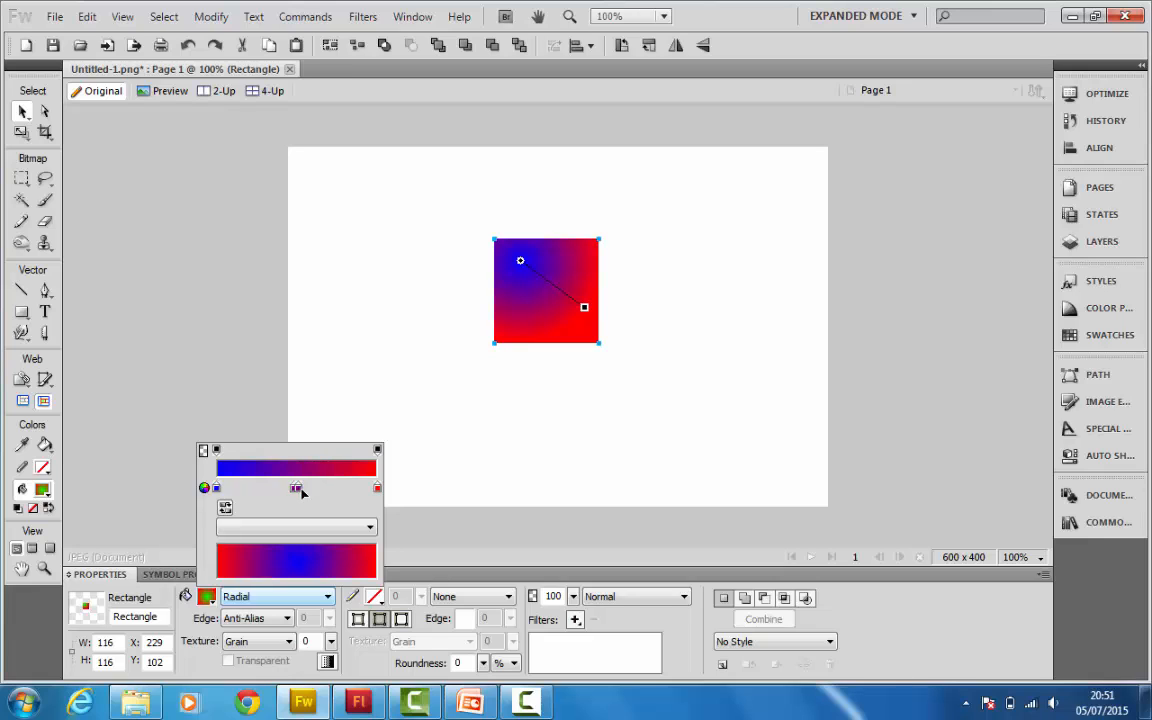
Step: Add a grey colour stop near the middle of the gradient and a yellow stop between it and the blue one
left_click(298, 489)
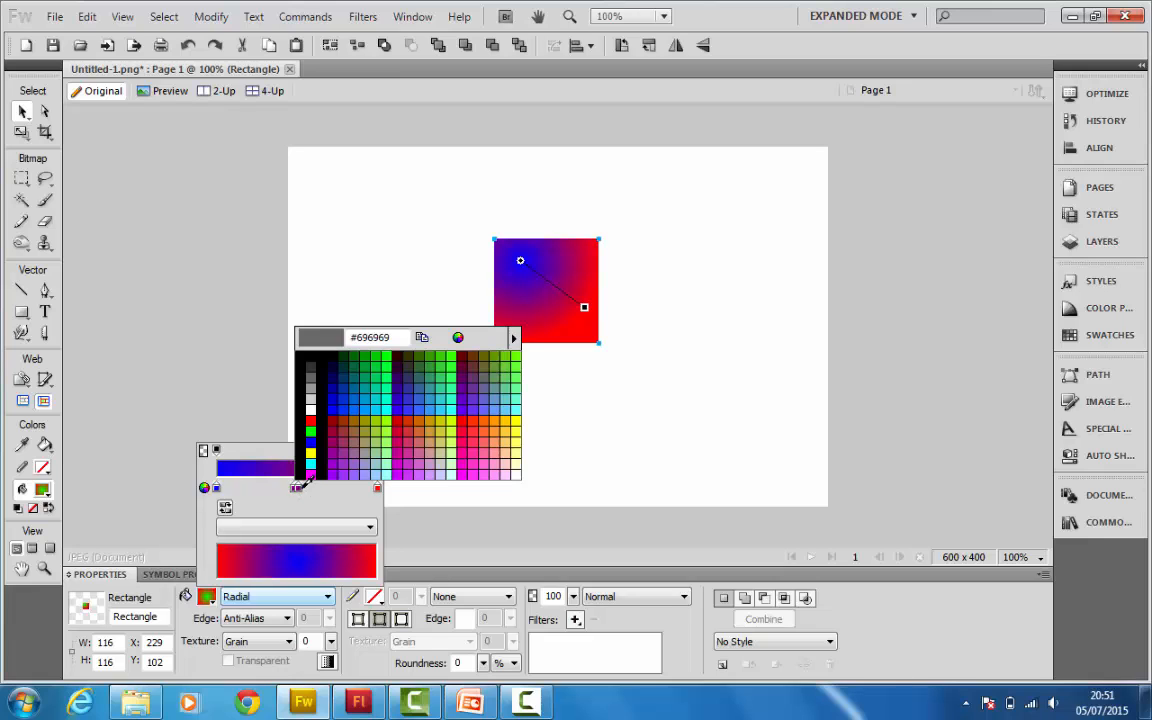
left_click(321, 379)
left_click(271, 488)
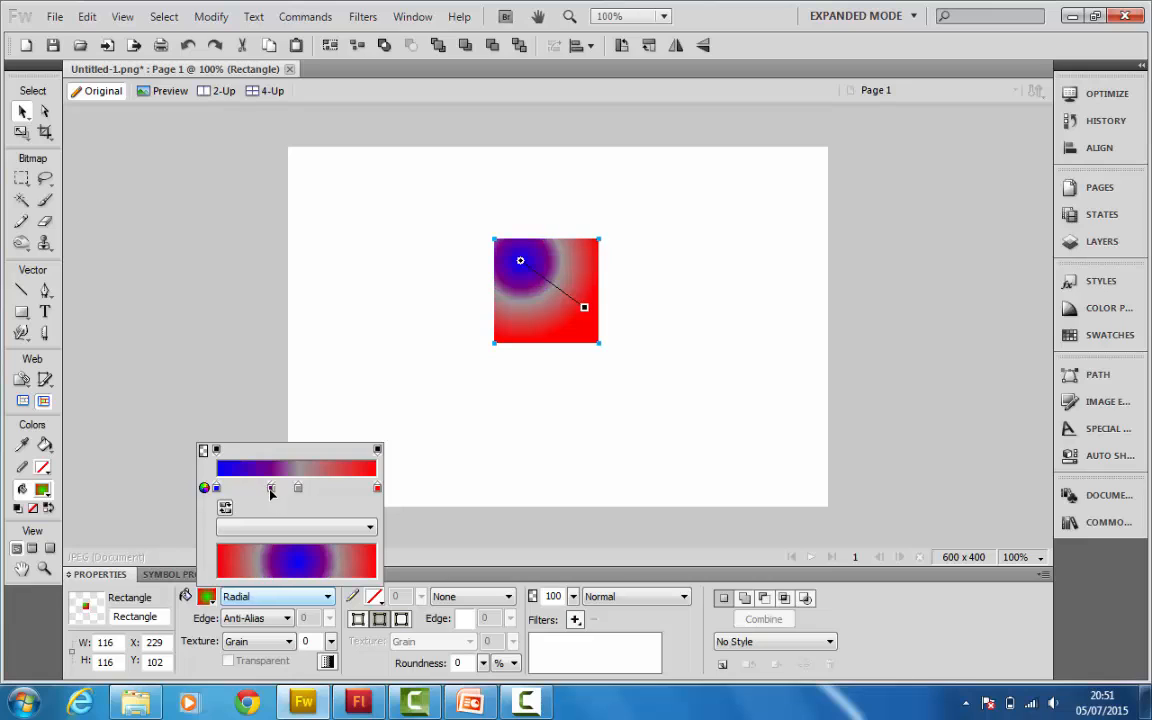
left_click(271, 488)
left_click(283, 453)
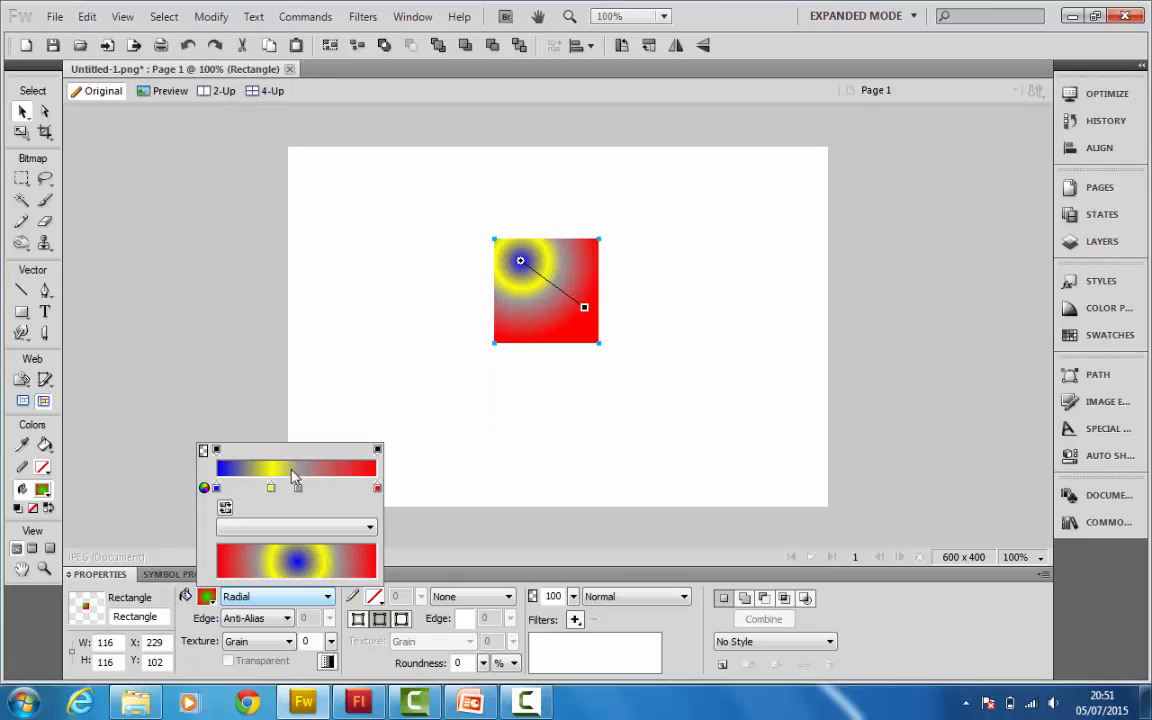
left_click(595, 330)
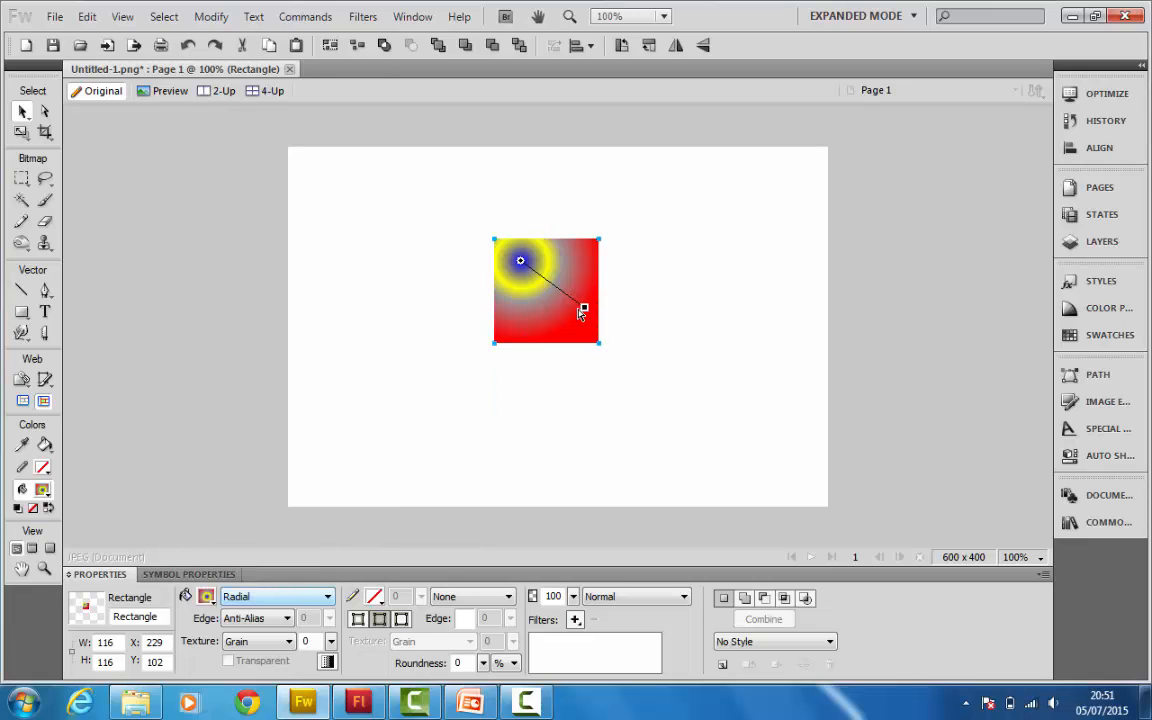
Step: Extend the radial gradient past the square's lower-right edge and shift its centre slightly toward the middle
left_click_drag(585, 312, 601, 320)
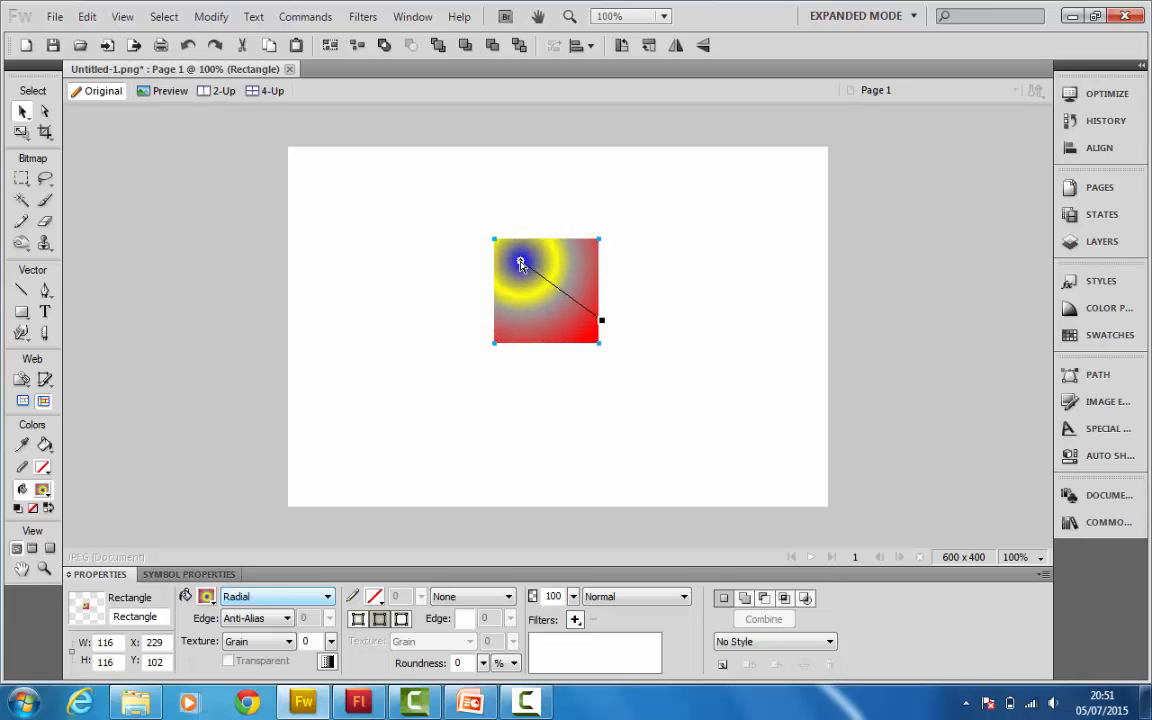
left_click_drag(520, 263, 526, 278)
Step: Switch the square's fill to a Linear gradient, angle it diagonally toward the lower right, and deselect the square
left_click(296, 598)
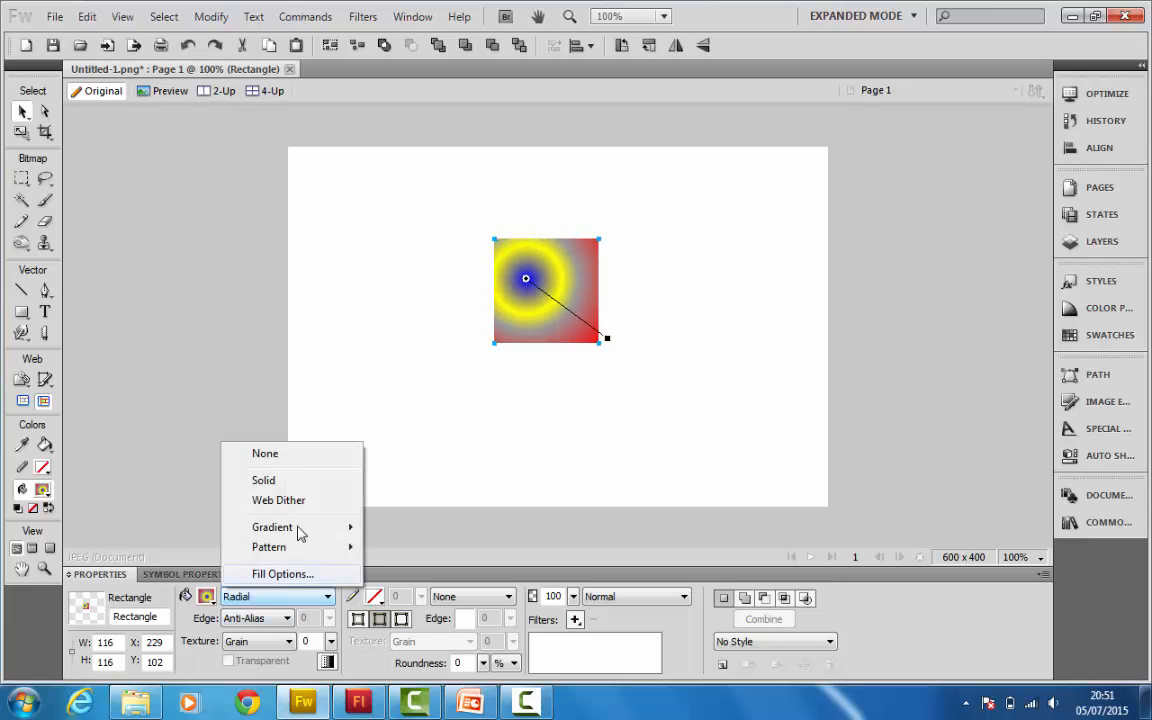
mouse_move(305, 527)
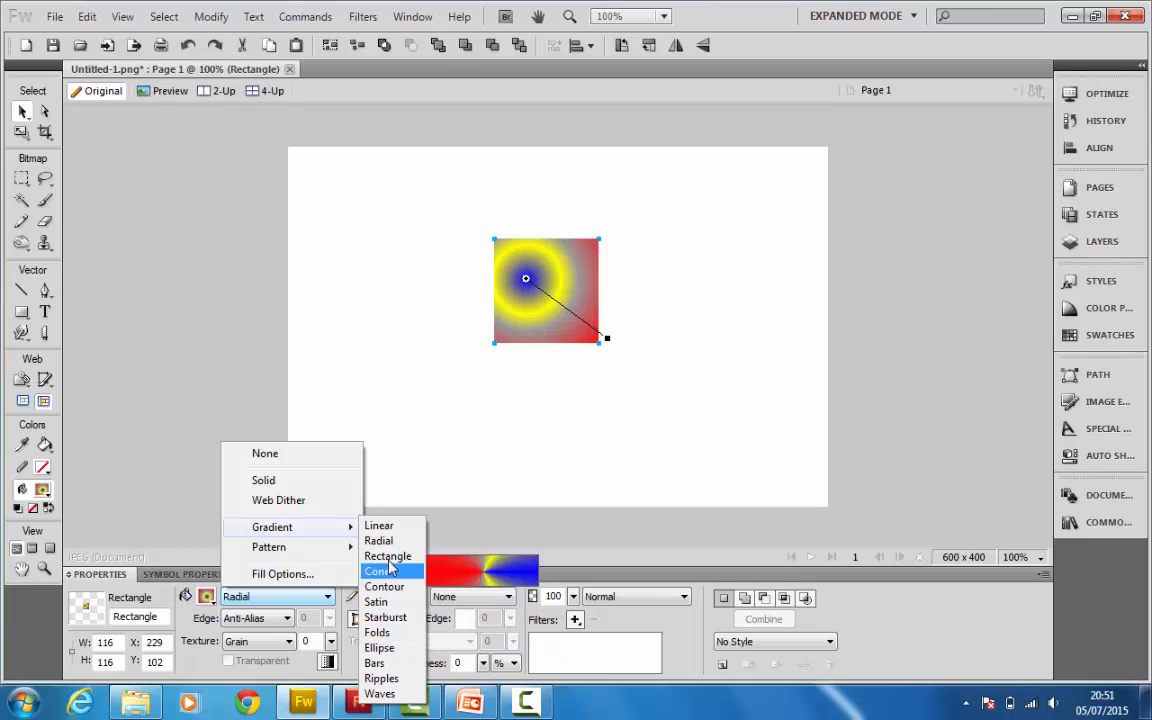
left_click(379, 525)
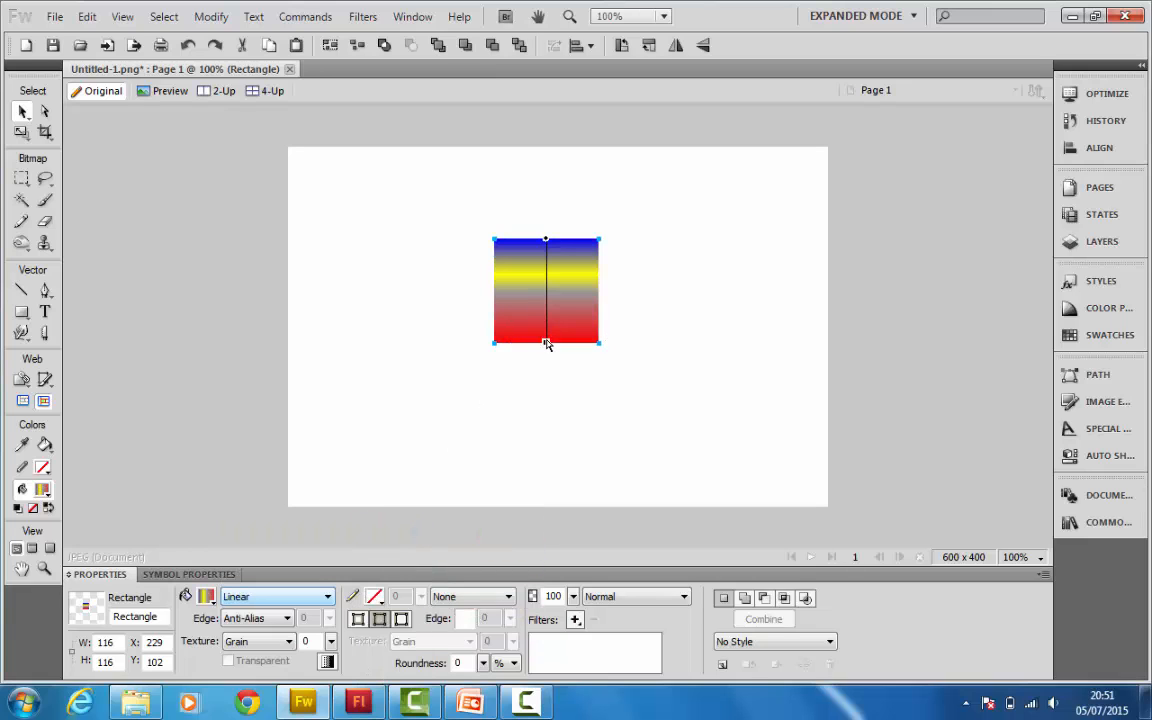
left_click_drag(545, 343, 660, 376)
left_click(445, 221)
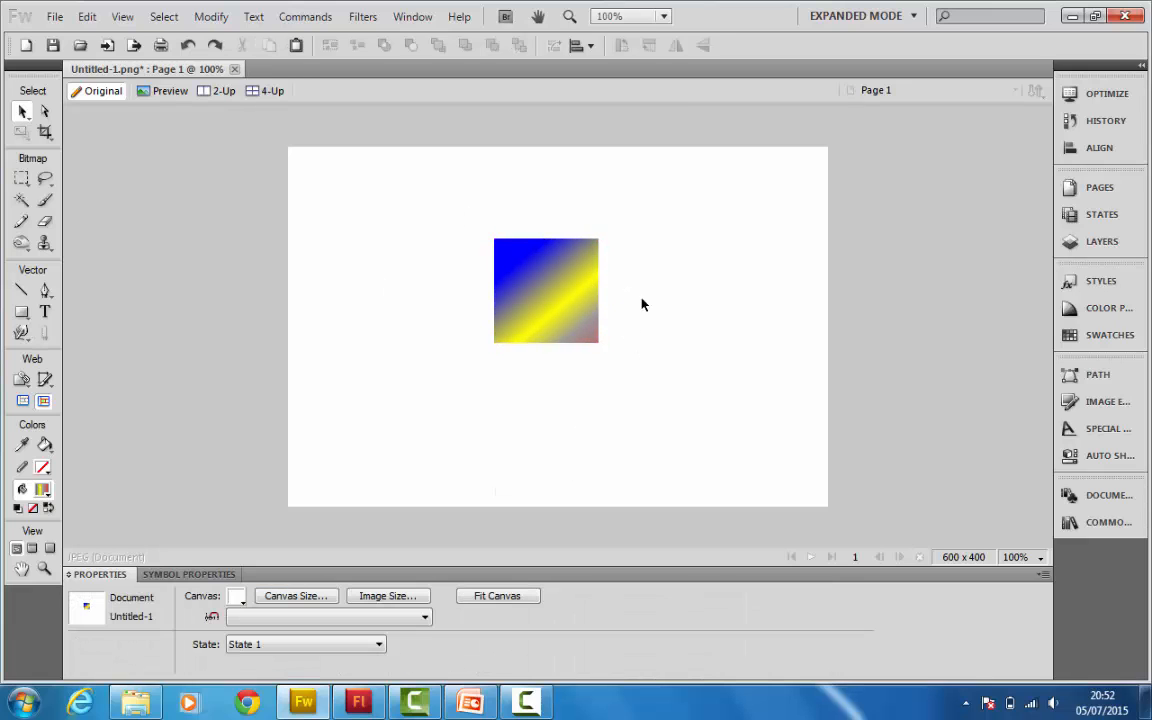
Step: Draw a circle about 137 by 137 pixels below and to the left of the square with the Ellipse tool
left_click_drag(21, 311, 90, 347)
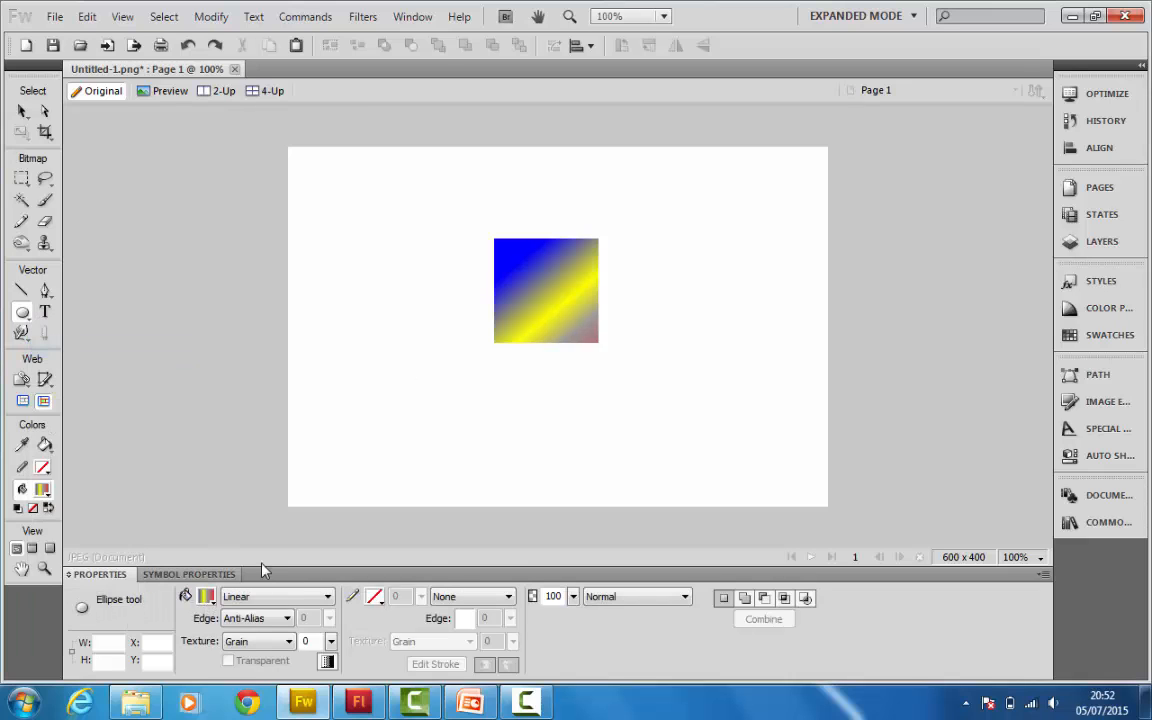
left_click_drag(355, 336, 479, 459)
left_click(22, 111)
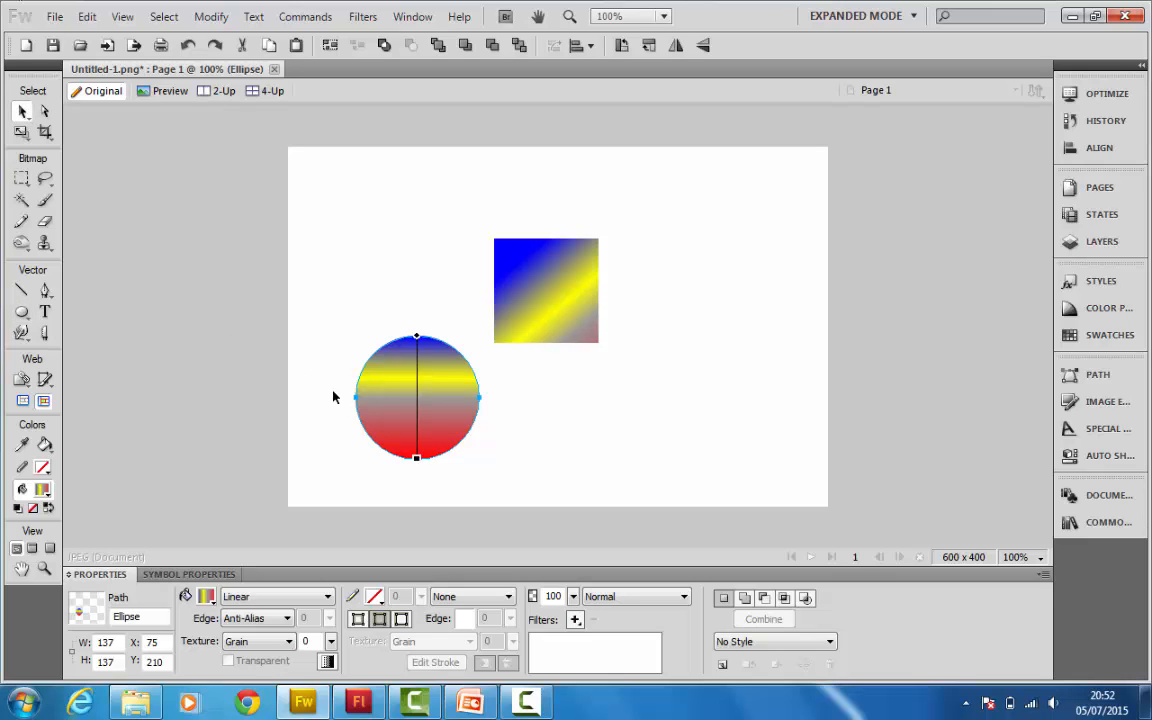
Step: Set the circle's fill to None and replace it with a Solid blue fill
left_click(284, 600)
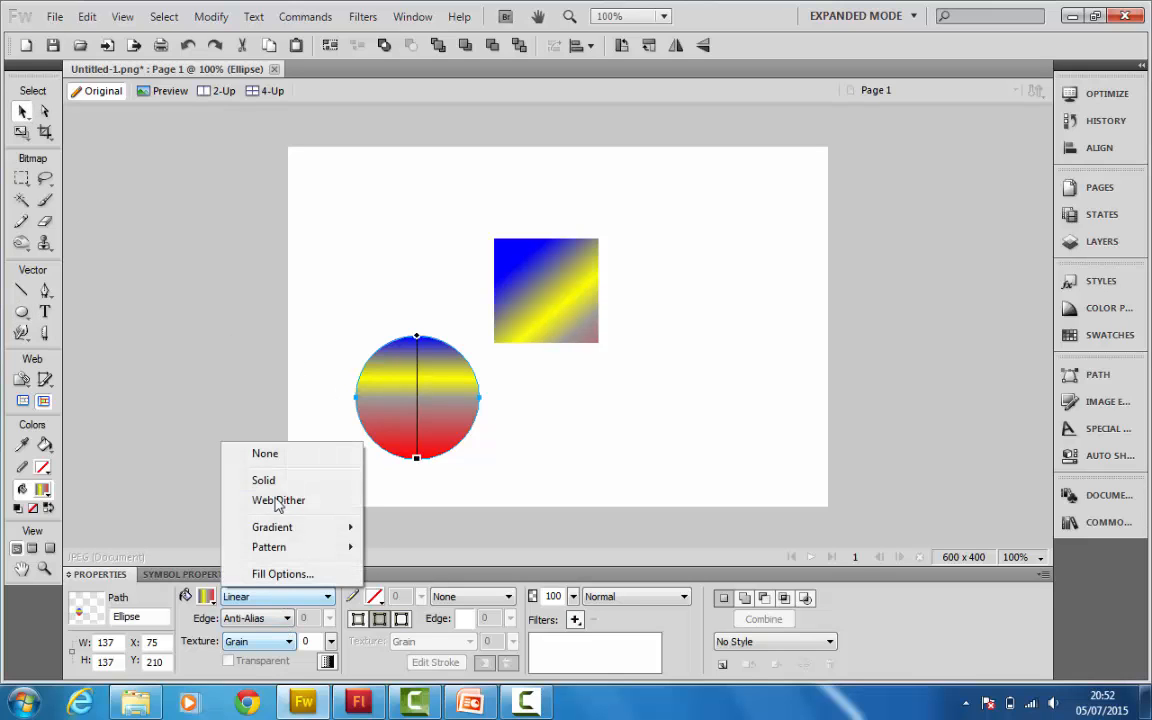
left_click(284, 456)
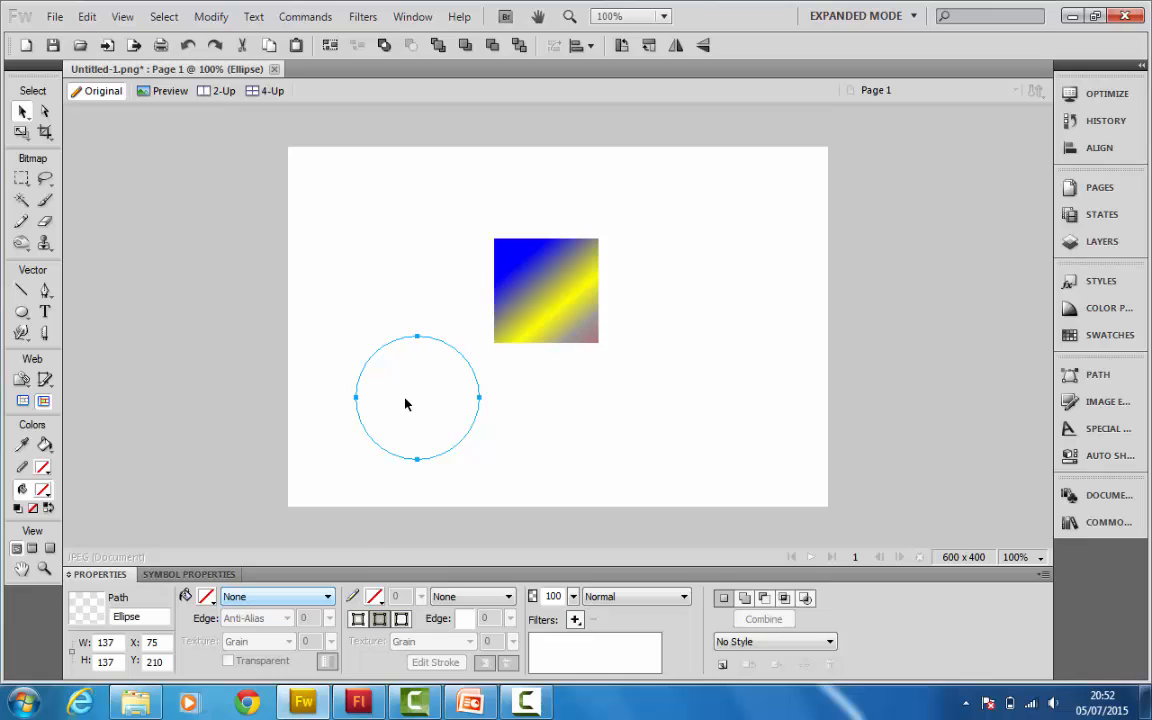
left_click(260, 597)
left_click(284, 480)
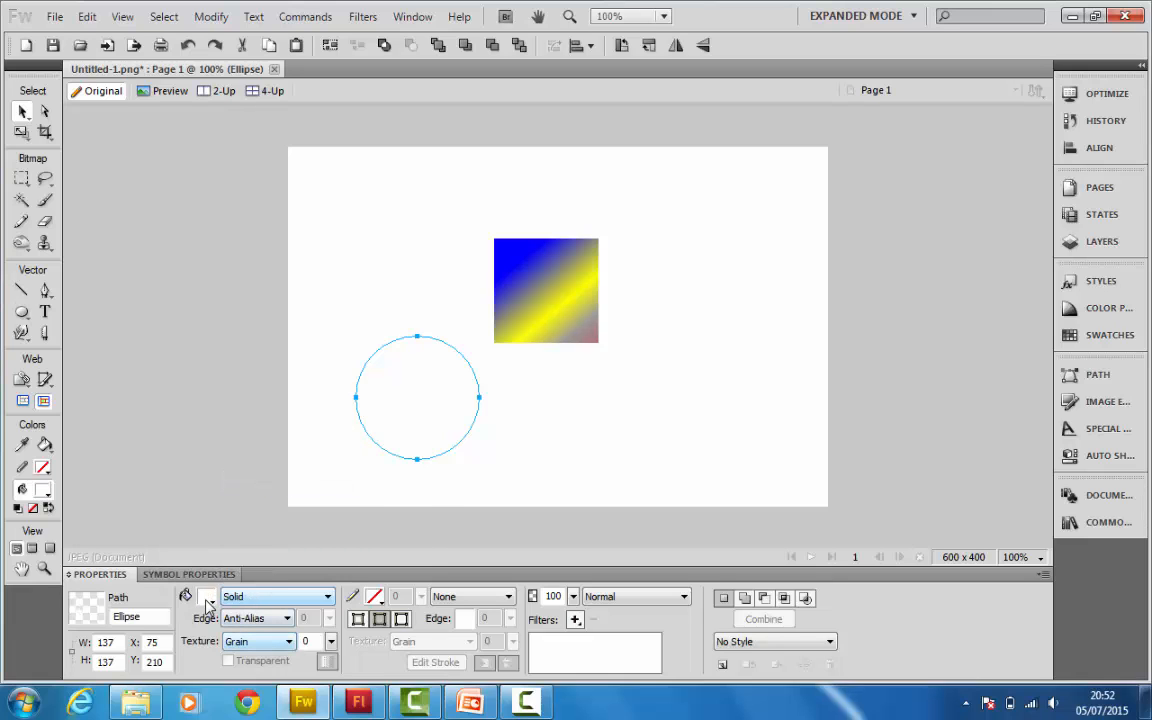
left_click(206, 596)
left_click(202, 484)
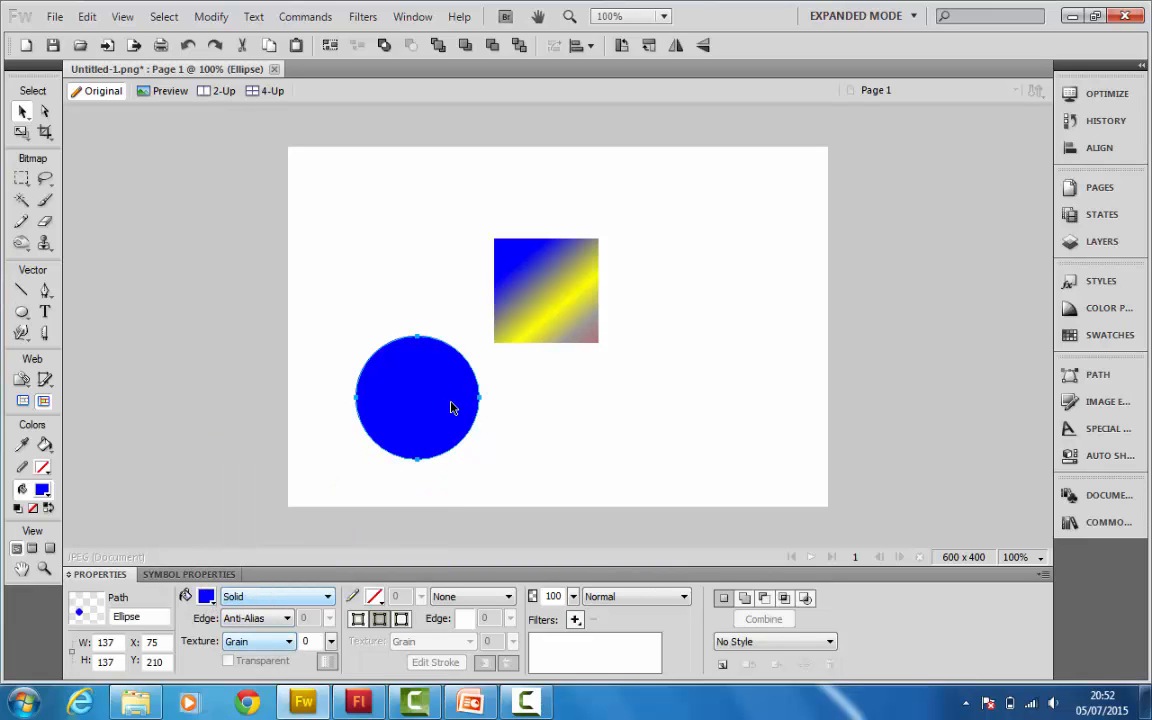
Step: Move the circle to overlap the square's right side and scale it up to about 205 by 205 pixels
left_click_drag(440, 406, 582, 386)
left_click_drag(411, 418, 584, 355)
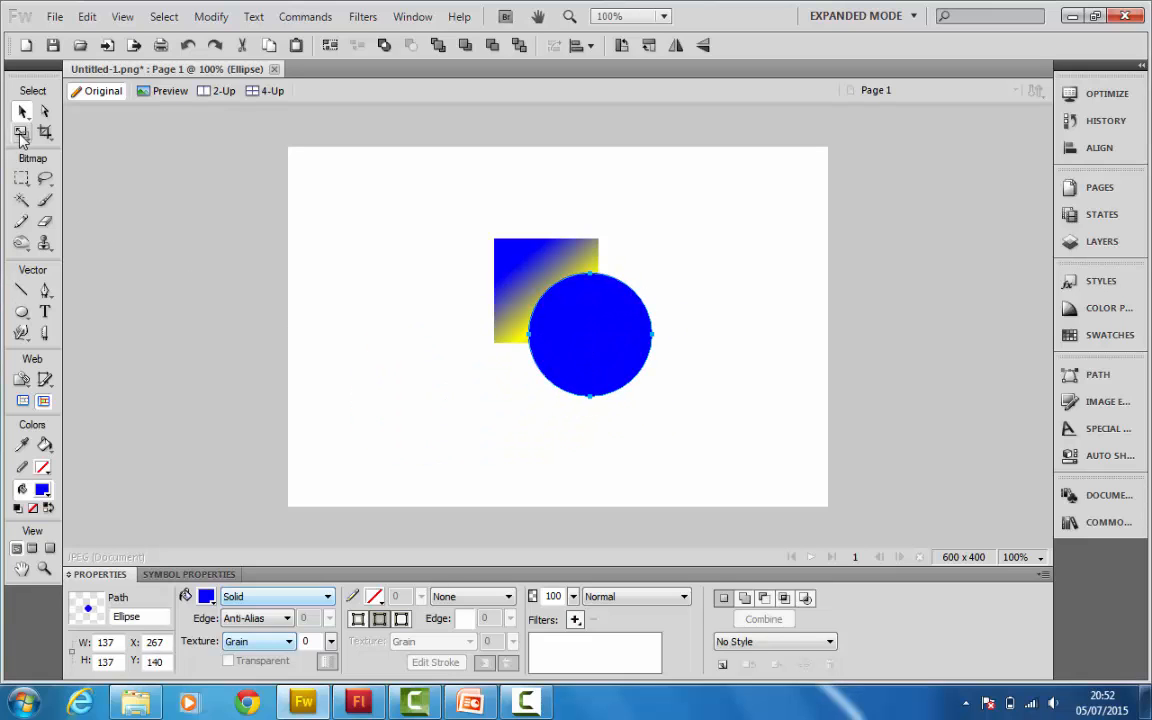
left_click_drag(21, 134, 97, 152)
left_click_drag(652, 396, 728, 447)
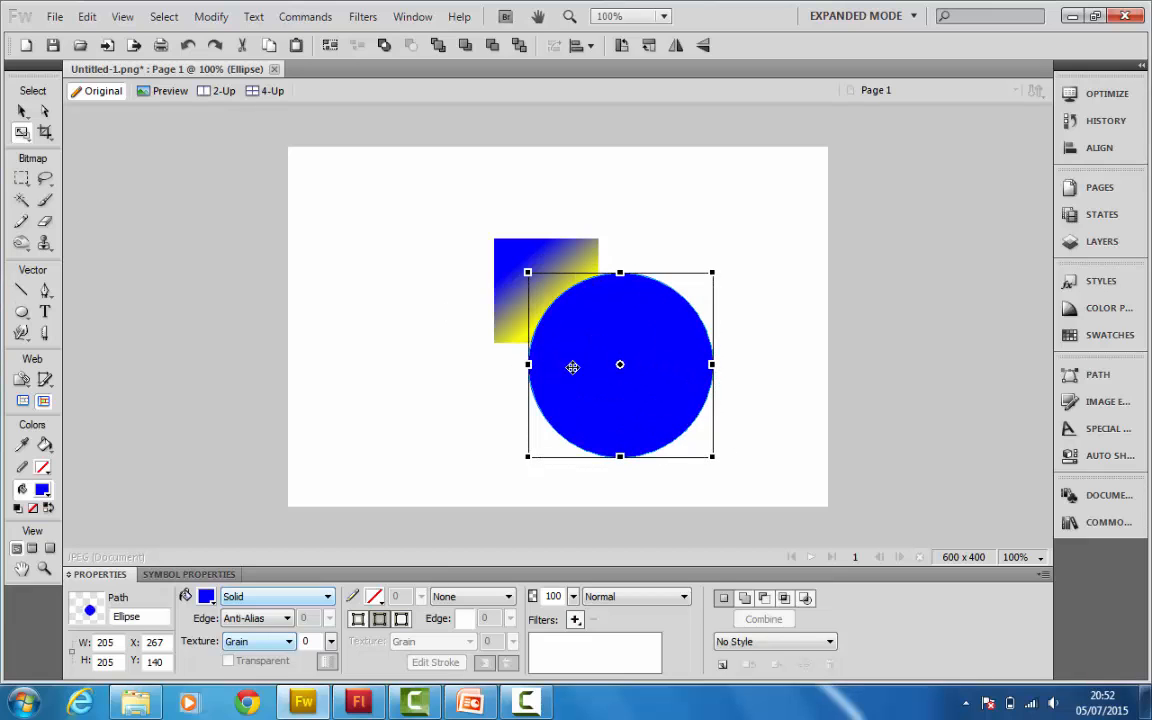
mouse_move(661, 324)
left_mouse_down()
mouse_move(709, 288)
mouse_move(656, 321)
left_mouse_up()
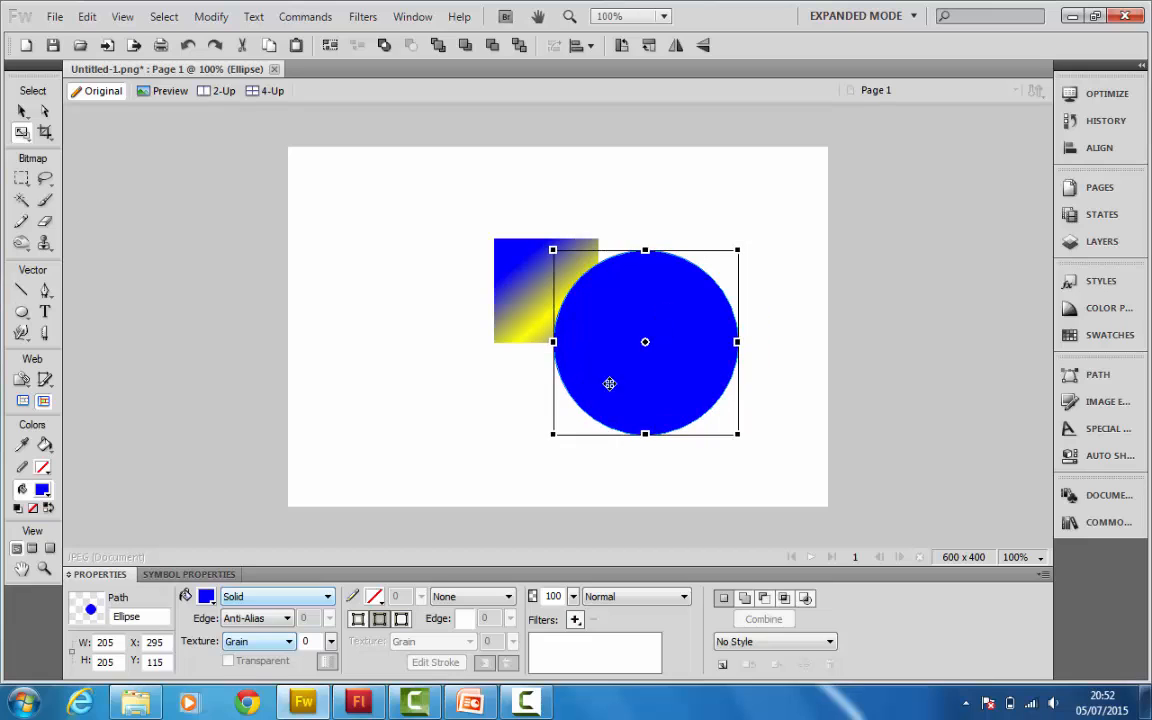
Step: Move the gradient square left so that it stands clear of the blue circle
left_click(244, 600)
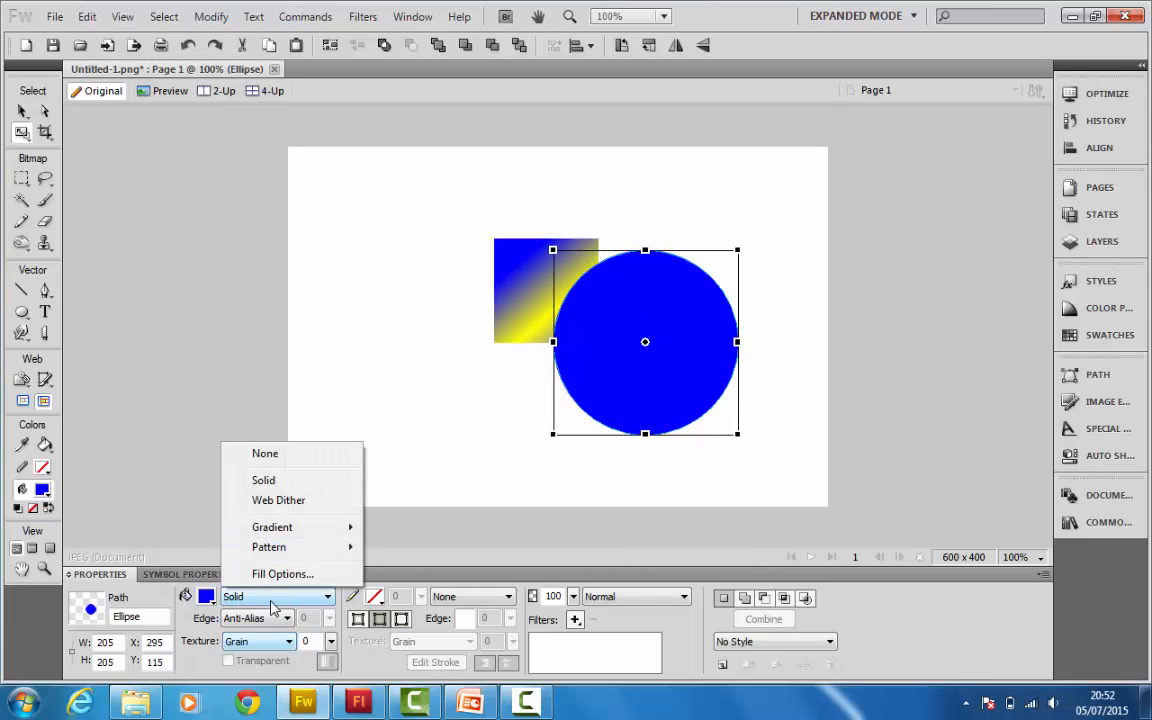
left_click(517, 304)
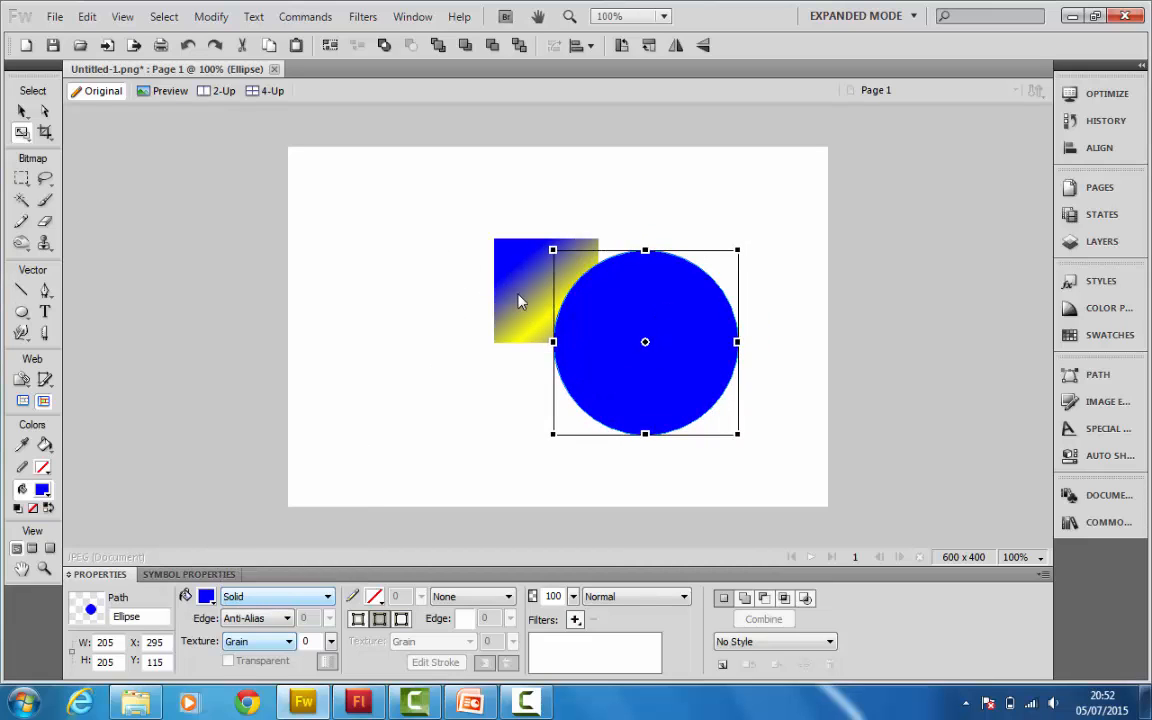
left_click(22, 112)
left_click_drag(517, 294, 434, 305)
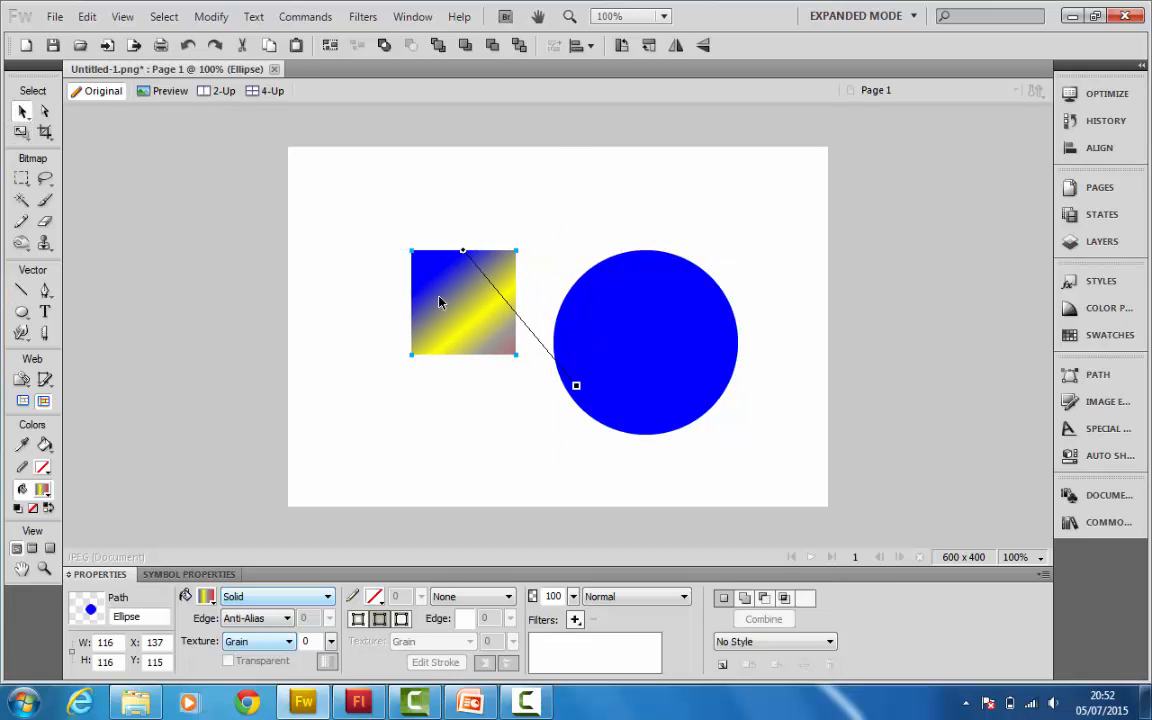
Step: Rotate the gradient square clockwise about its centre with the Scale tool
left_click(21, 132)
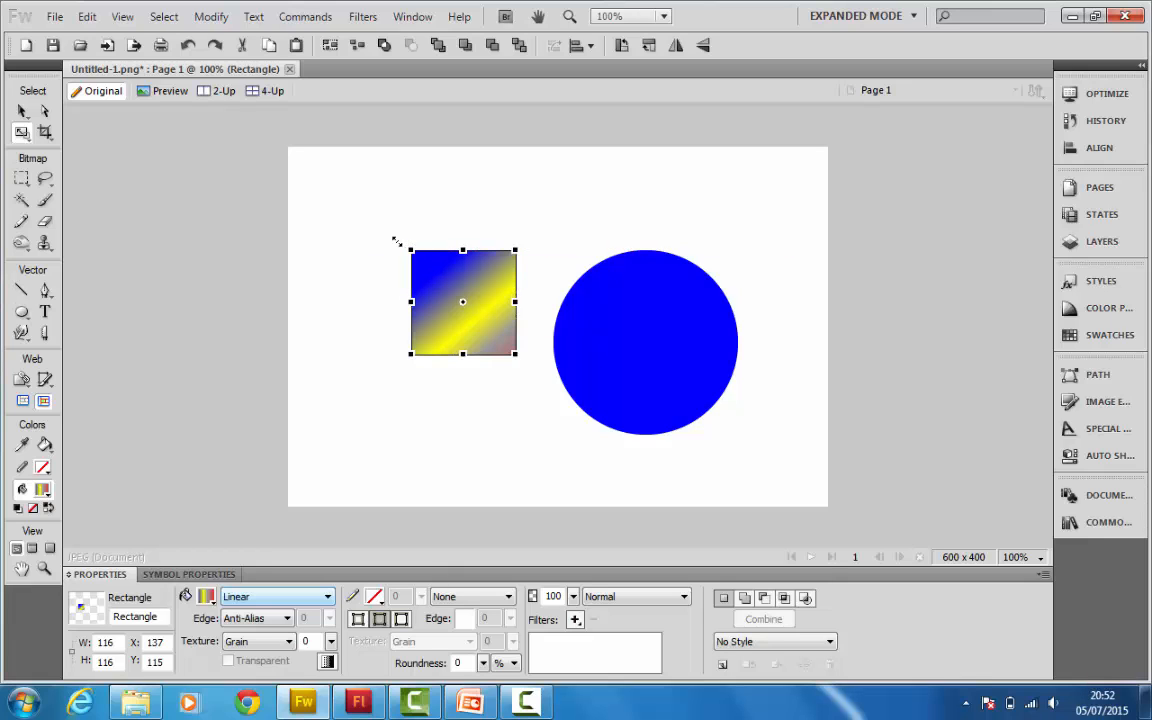
left_click_drag(396, 242, 443, 218)
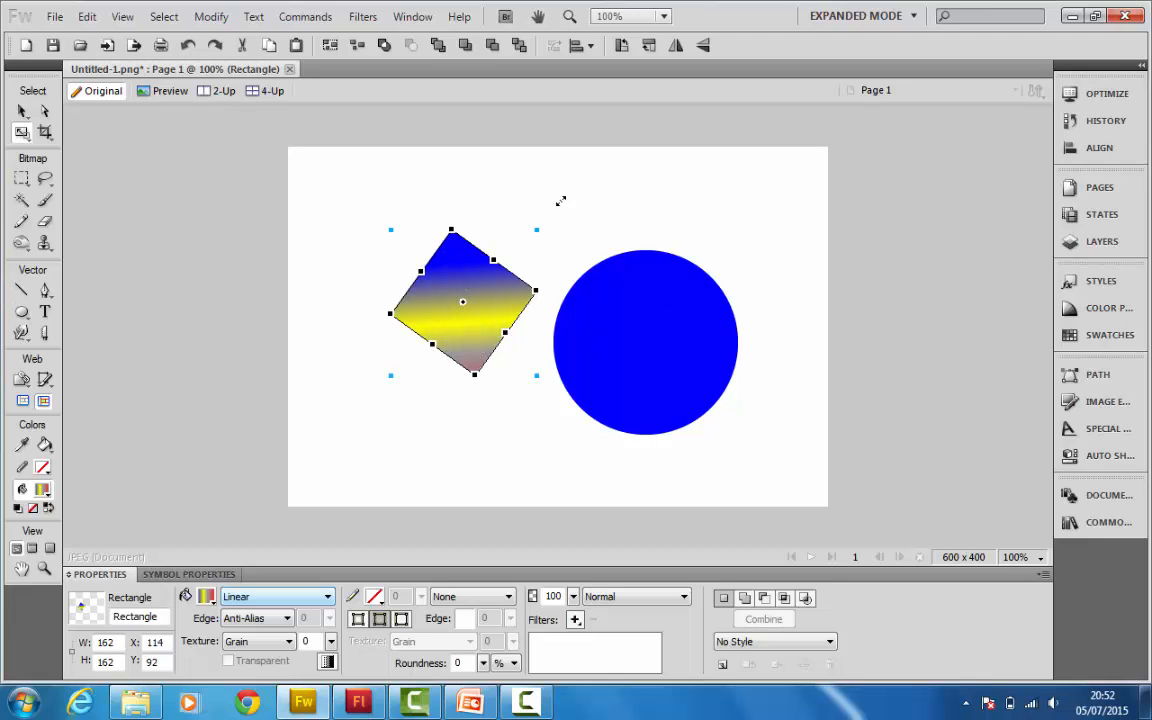
Step: Delete the rotated gradient square and the blue circle to clear the canvas
left_click(22, 111)
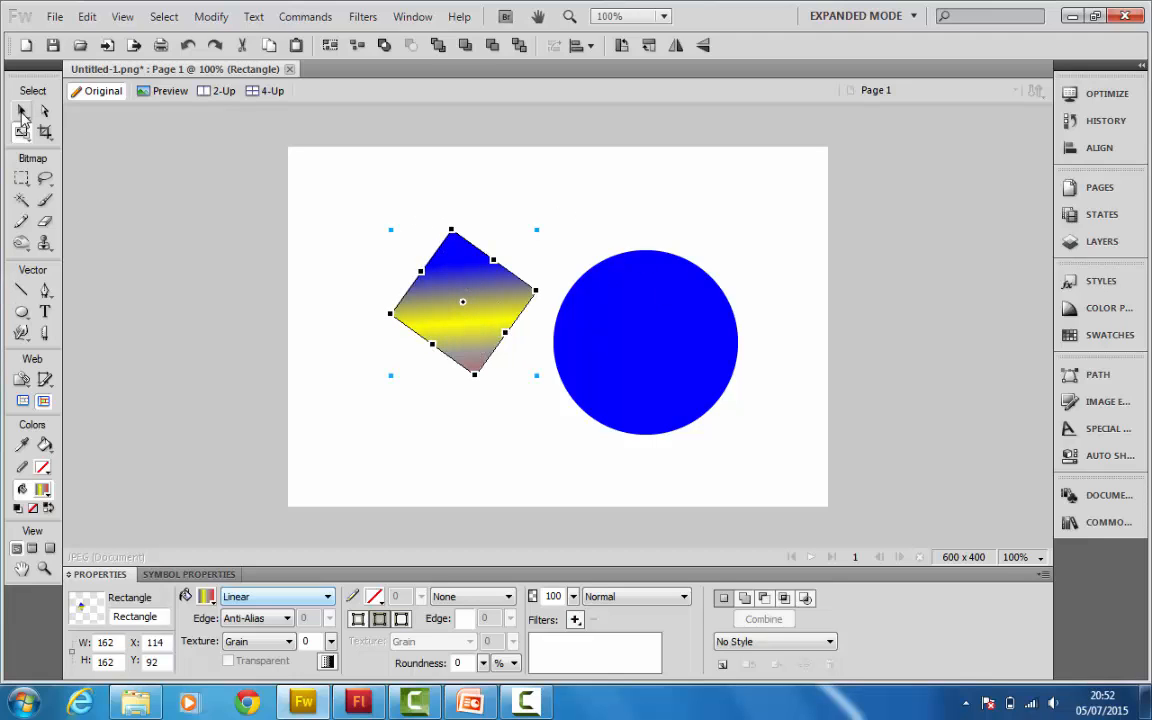
left_click(535, 211)
left_click(483, 292)
key("Delete")
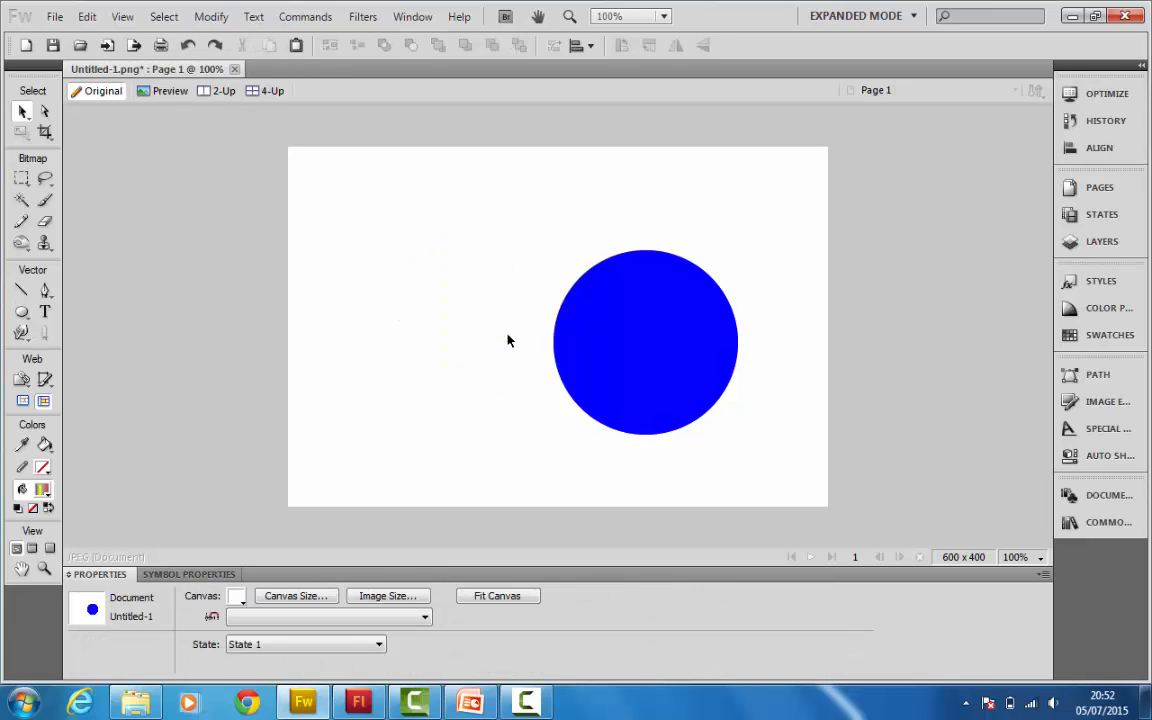
left_click(597, 305)
key("Delete")
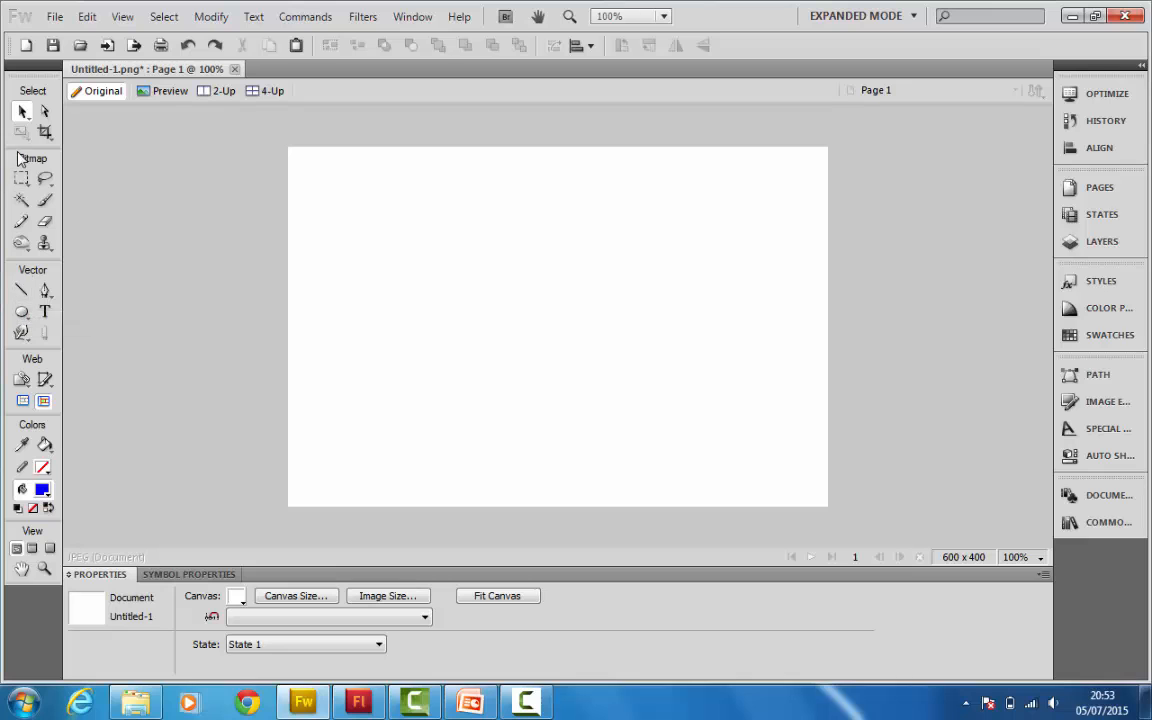
Step: Draw a blue rectangle about 152 by 66 pixels and a blue circle about 123 pixels wide overlapping its right end
left_click_drag(21, 311, 80, 328)
left_click_drag(421, 281, 558, 340)
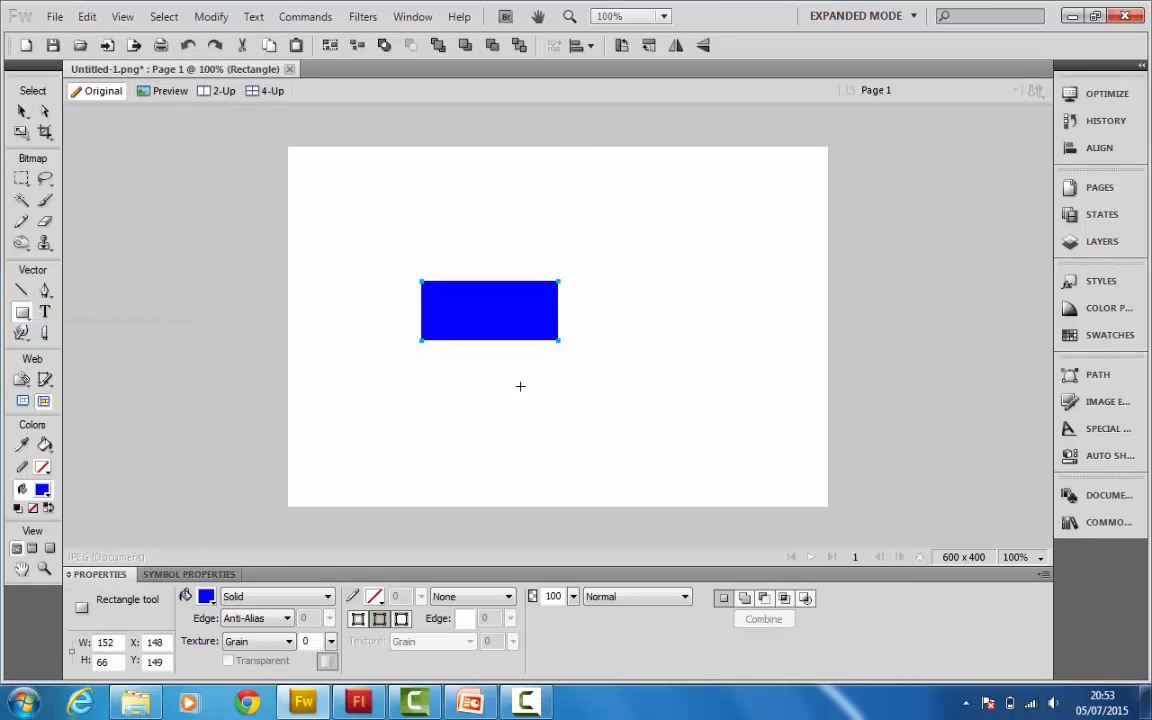
left_click_drag(21, 311, 90, 345)
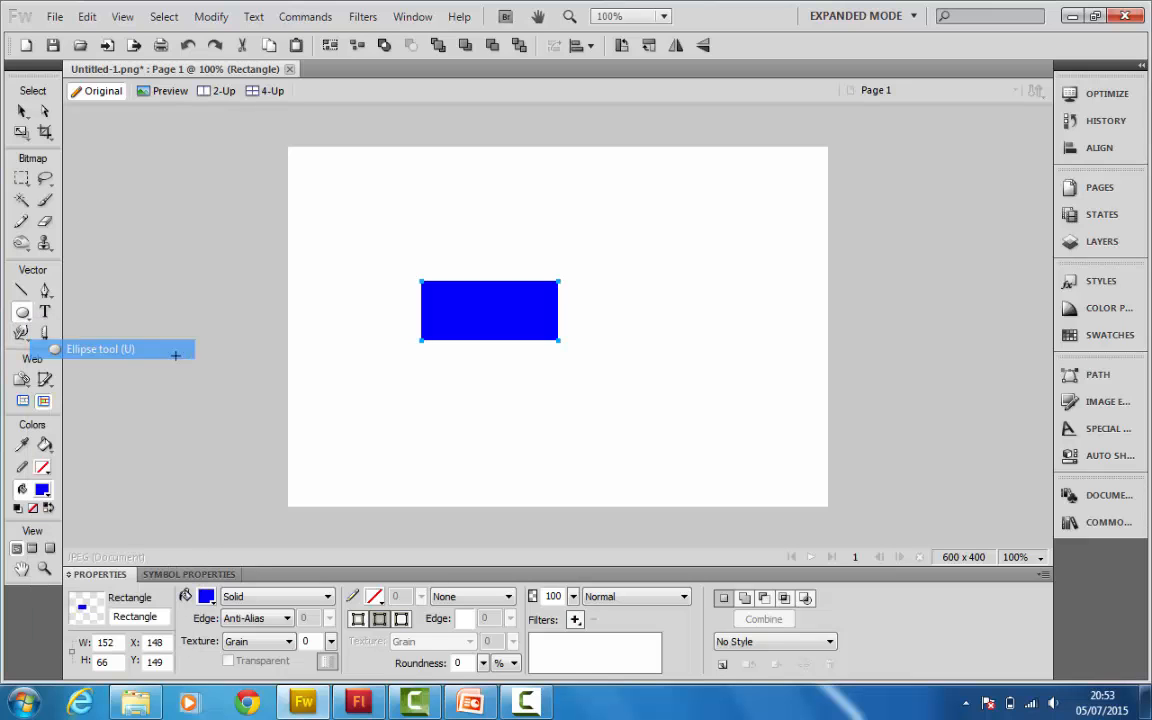
left_click_drag(529, 258, 640, 345)
Step: Select the rectangle and circle together and move both across the canvas to about X 166, Y 113
left_click(22, 111)
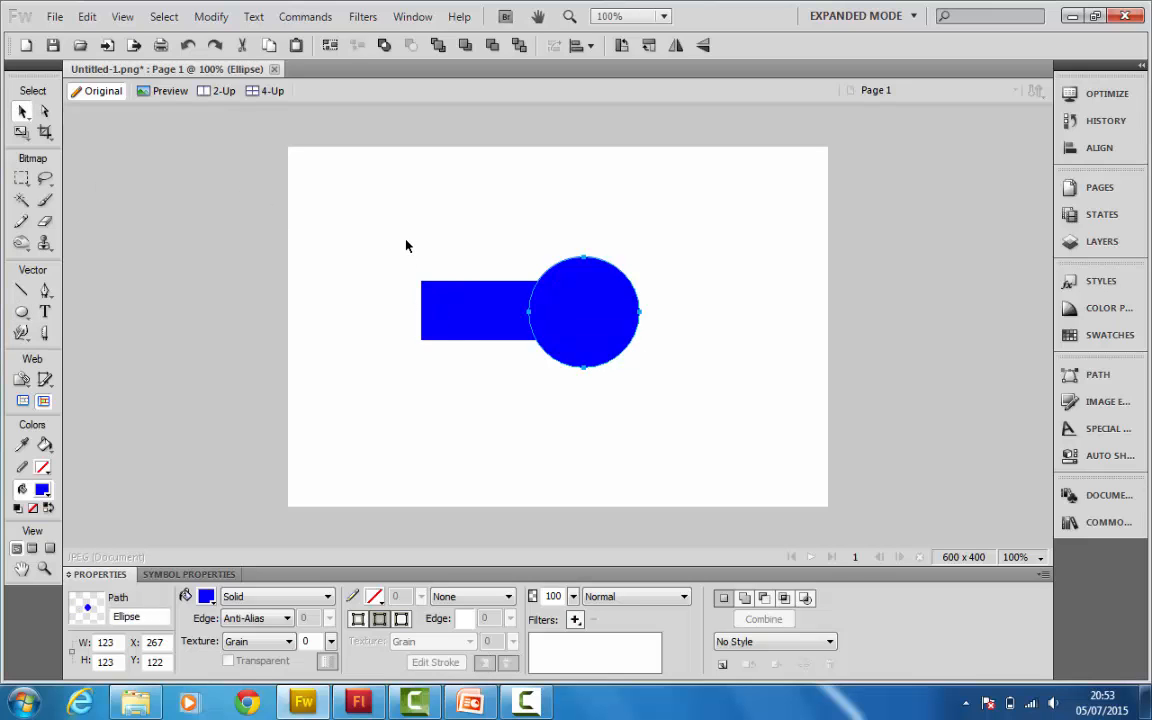
left_click_drag(406, 245, 720, 419)
left_click_drag(575, 322, 630, 318)
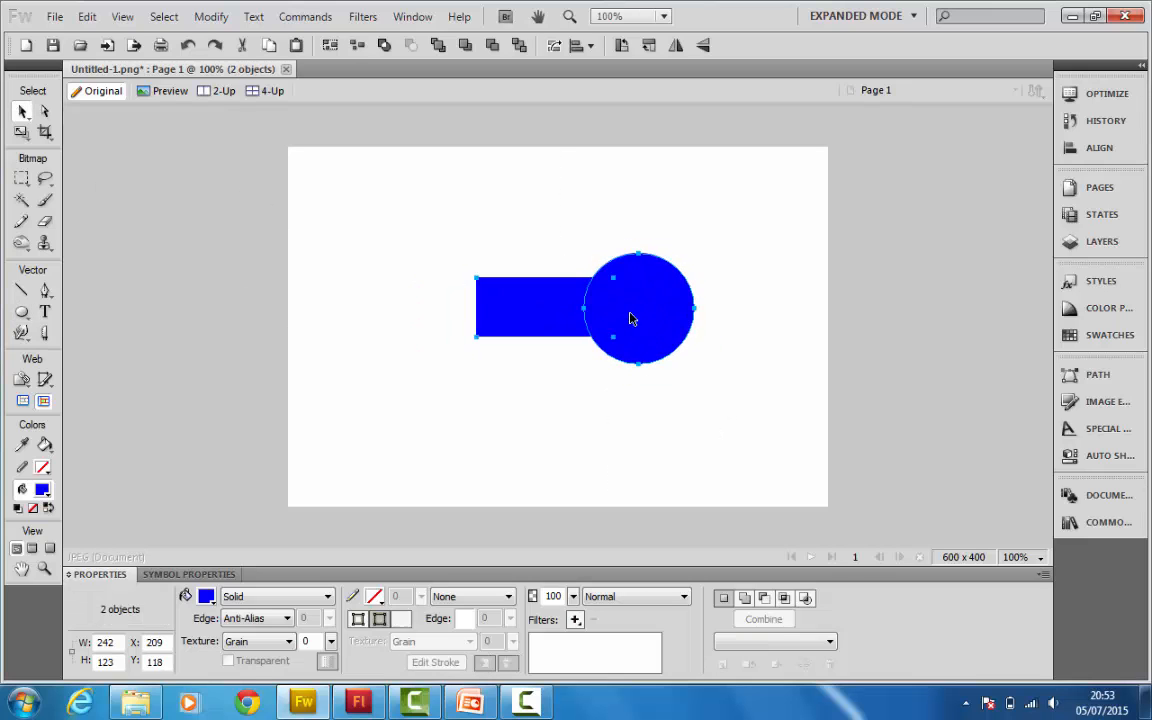
left_click_drag(442, 239, 800, 378)
left_click_drag(658, 319, 615, 314)
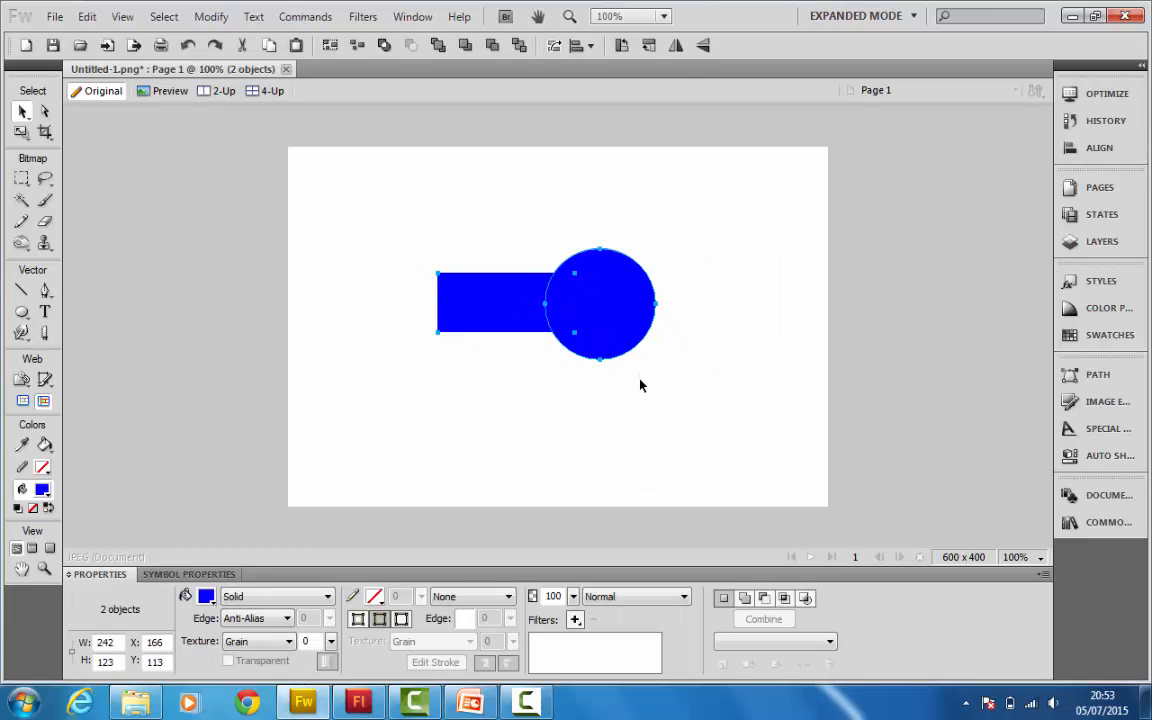
Step: Group the rectangle and circle, and move the group slightly up and left to about X 159, Y 99
key("ctrl+g")
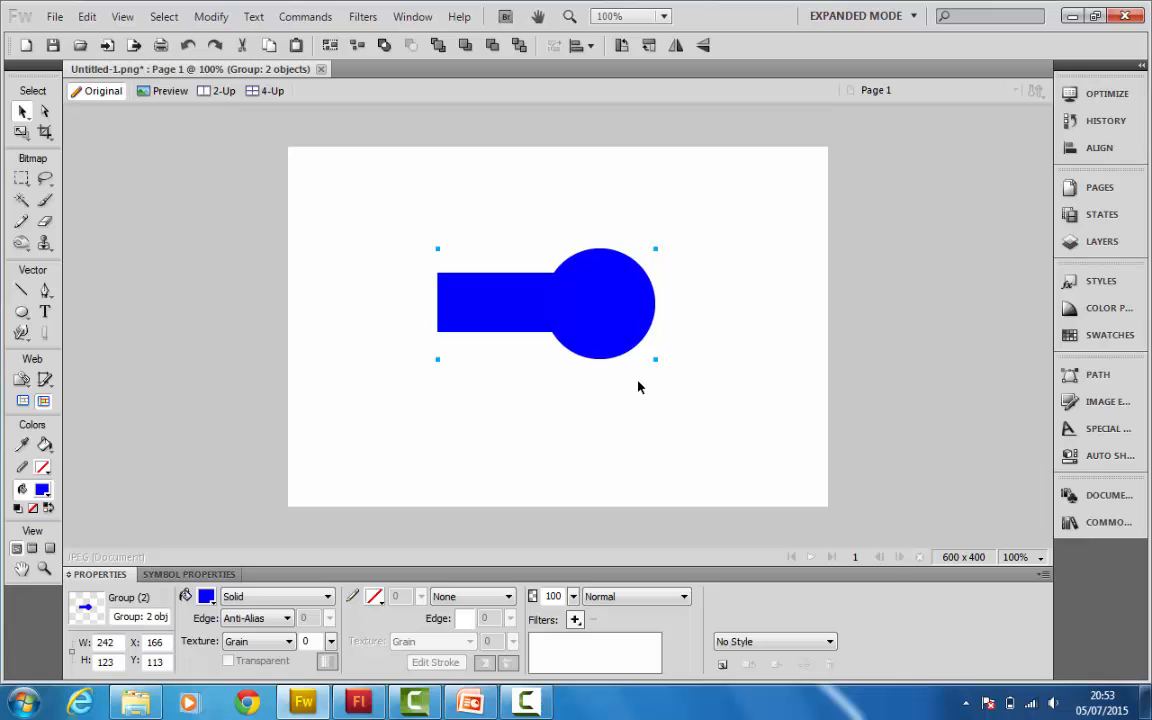
left_click(208, 17)
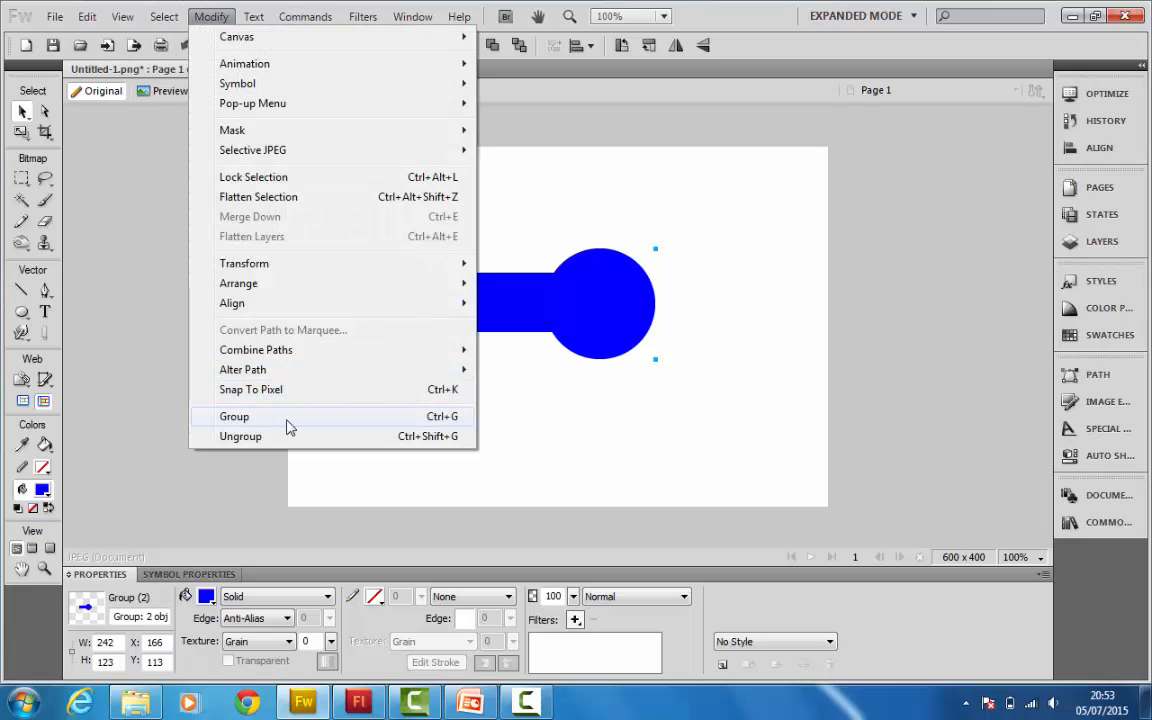
left_click(661, 386)
mouse_move(602, 309)
left_mouse_down()
mouse_move(661, 327)
mouse_move(608, 288)
mouse_move(642, 336)
mouse_move(587, 309)
left_mouse_up()
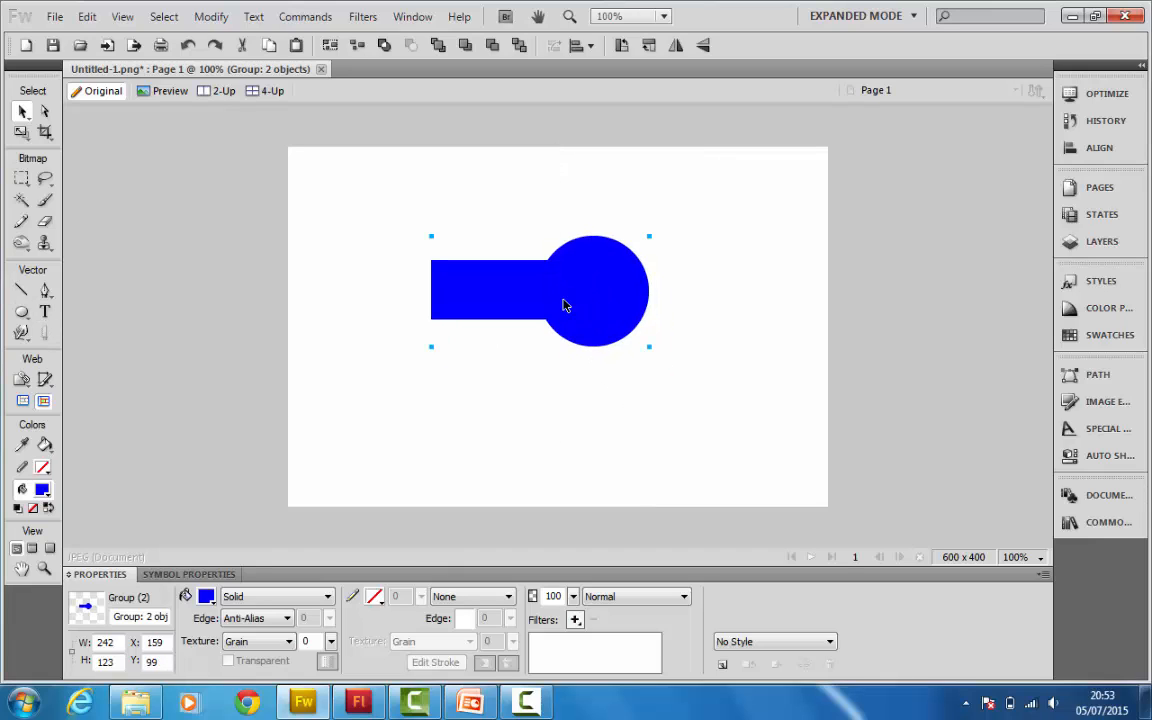
left_click(209, 17)
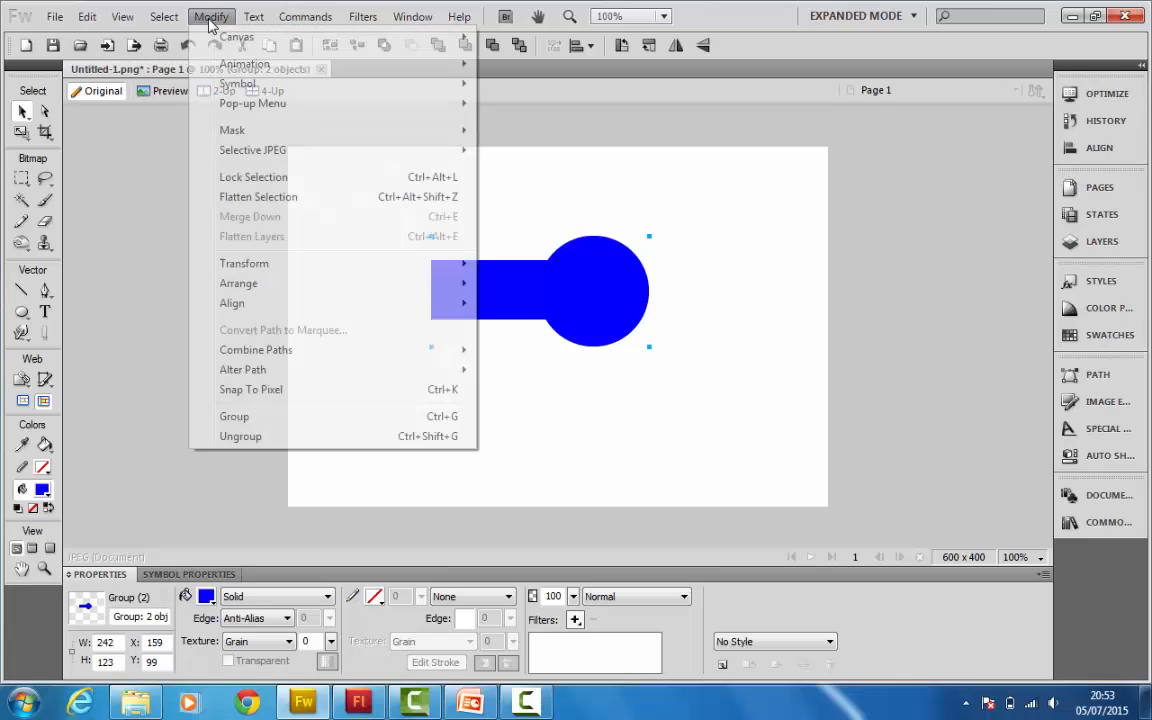
left_click(211, 17)
left_click(496, 212)
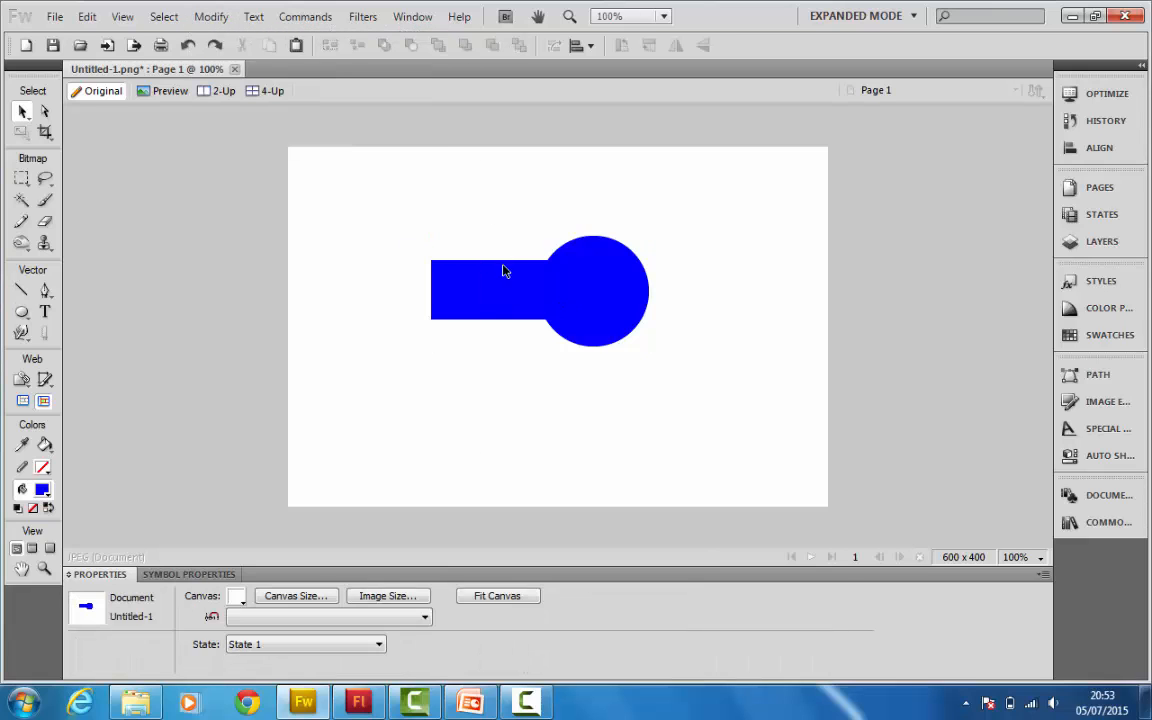
Step: Change the group's solid fill colour to yellow
left_click(481, 276)
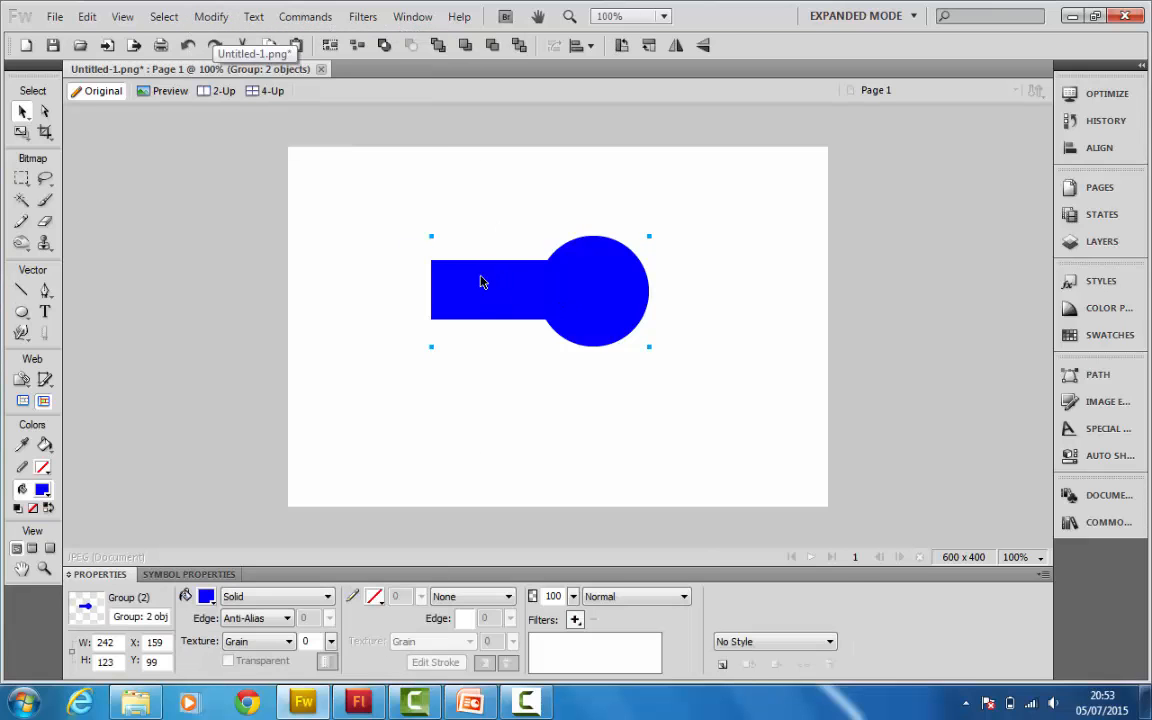
left_click(206, 598)
left_click(196, 501)
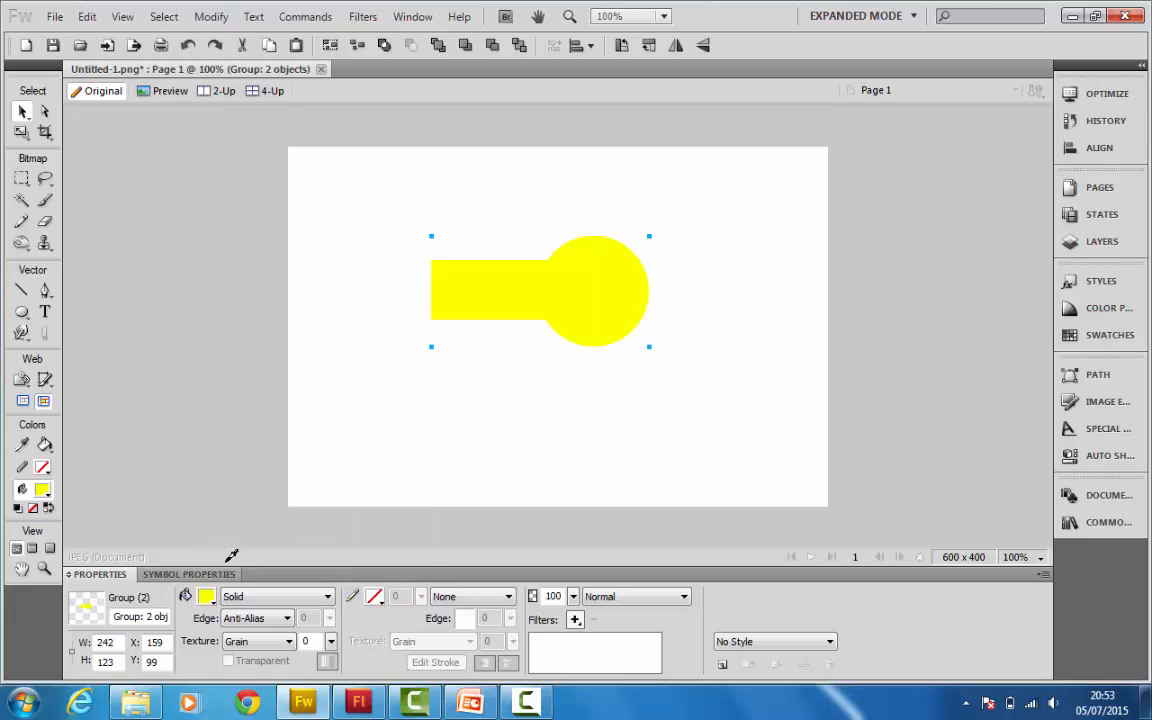
Step: Change the group's fill to a Radial gradient and set the gradient's starting colour to blue
left_click(296, 597)
mouse_move(296, 530)
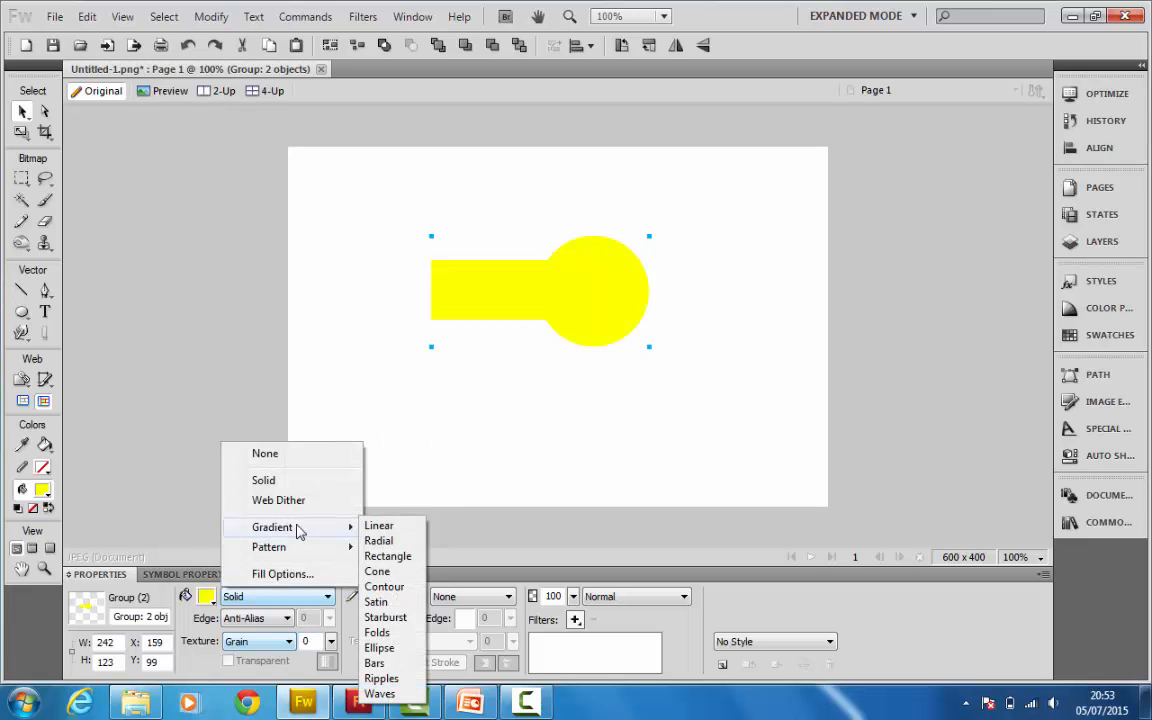
left_click(383, 541)
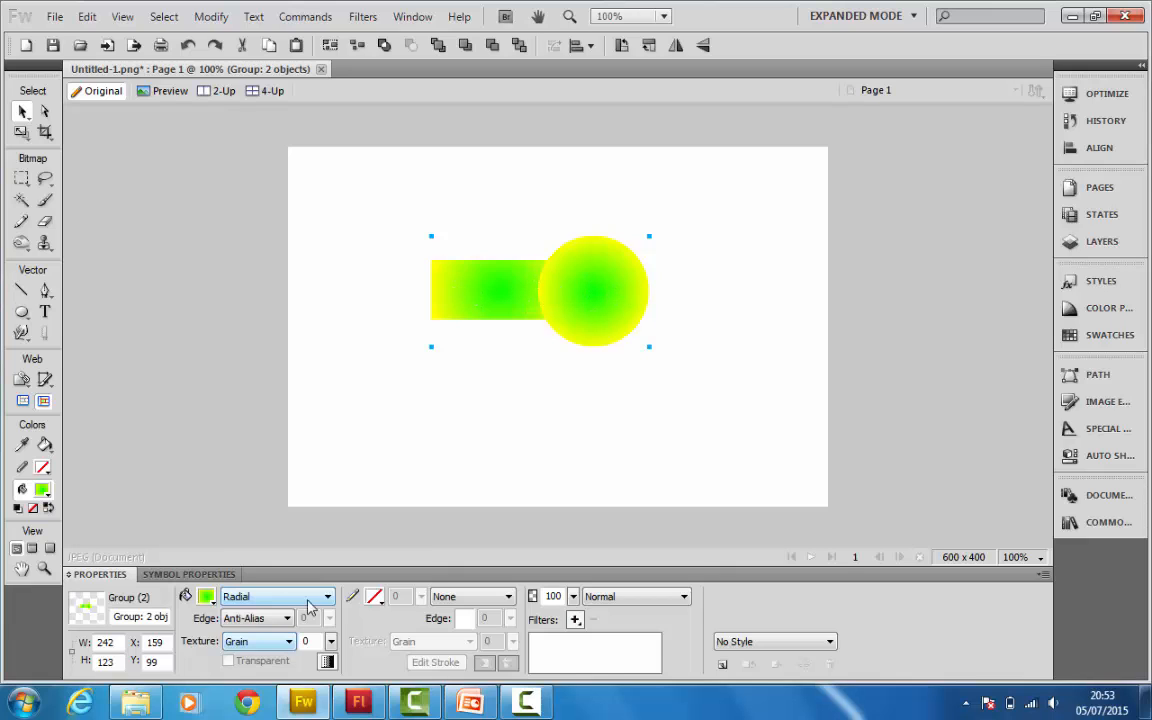
left_click(207, 597)
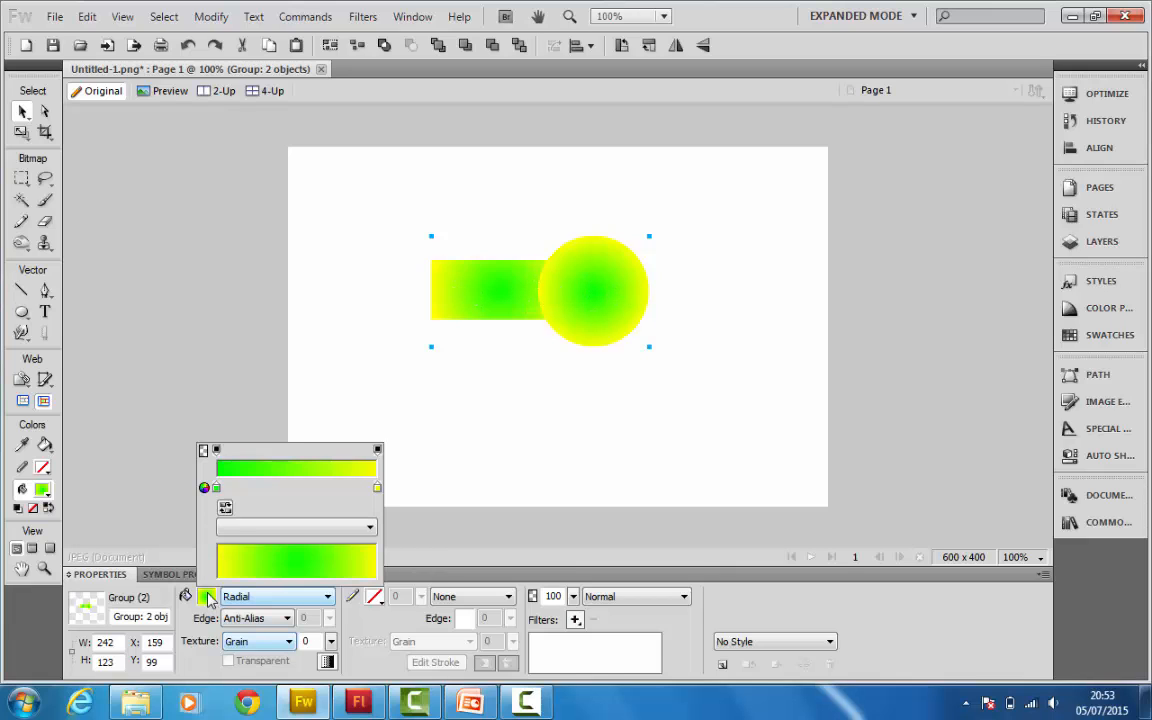
left_click(216, 488)
left_click(236, 443)
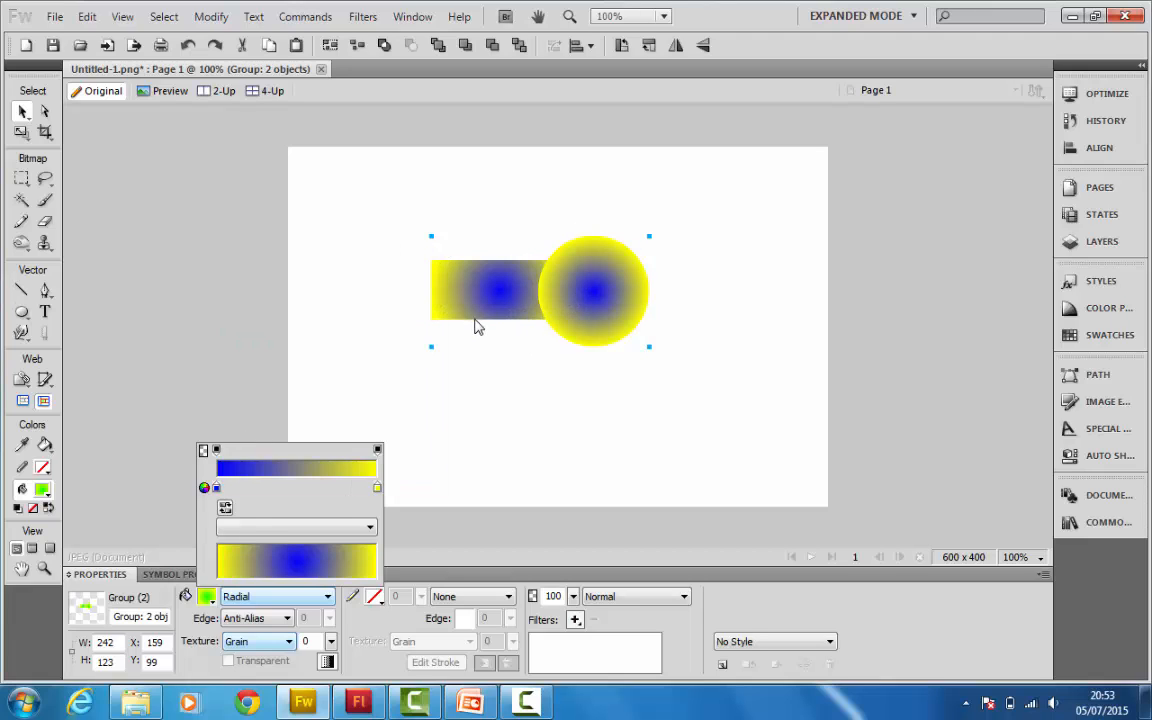
left_click(416, 236)
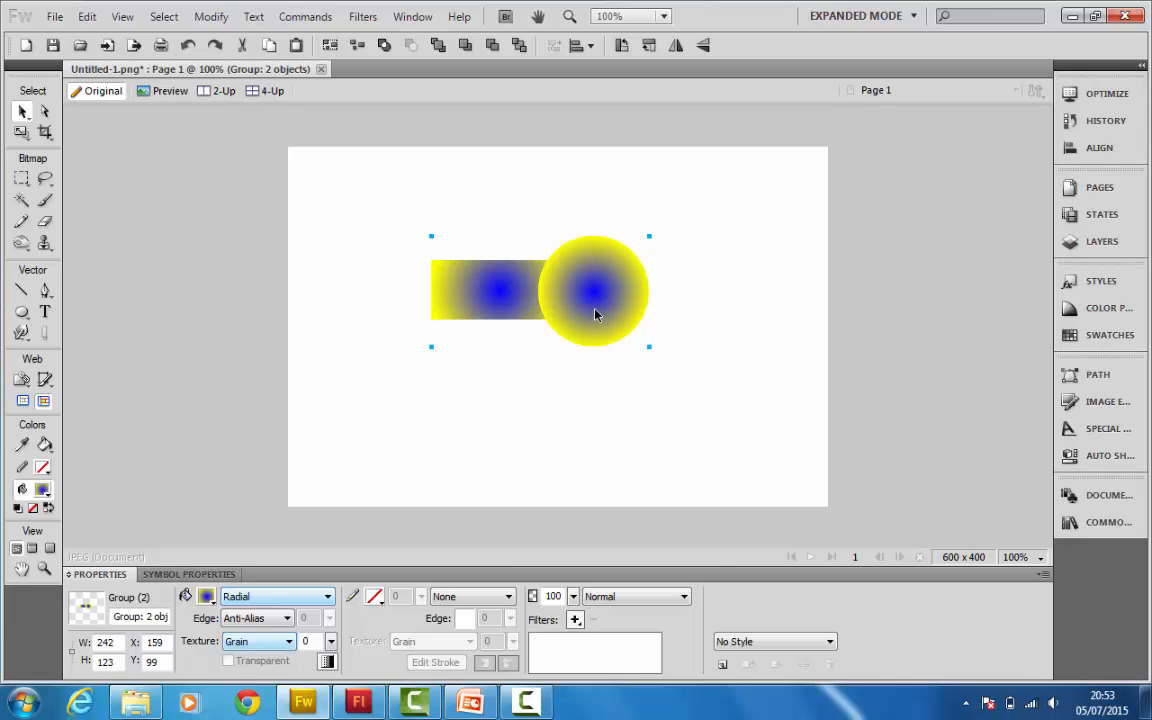
Step: Ungroup the rectangle and circle and clear the selection
left_click(211, 16)
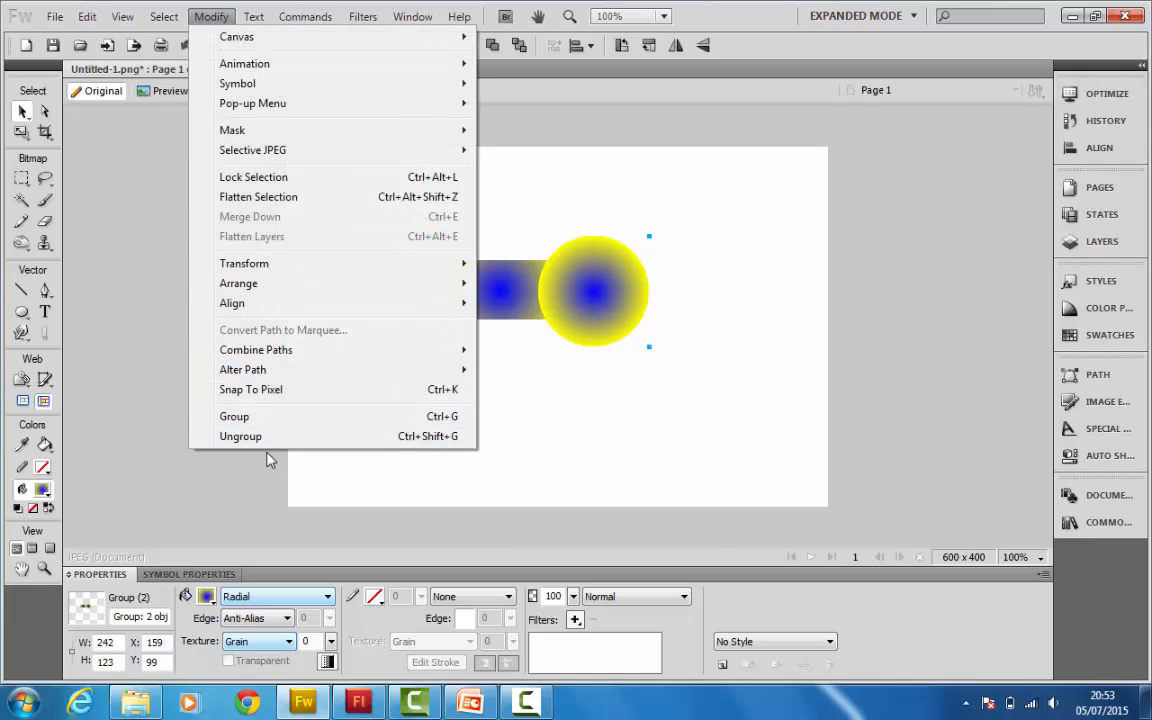
left_click(240, 436)
left_click(427, 334)
Step: Select the rectangle and circle and combine their paths into one shape with Union
left_click_drag(408, 212, 706, 433)
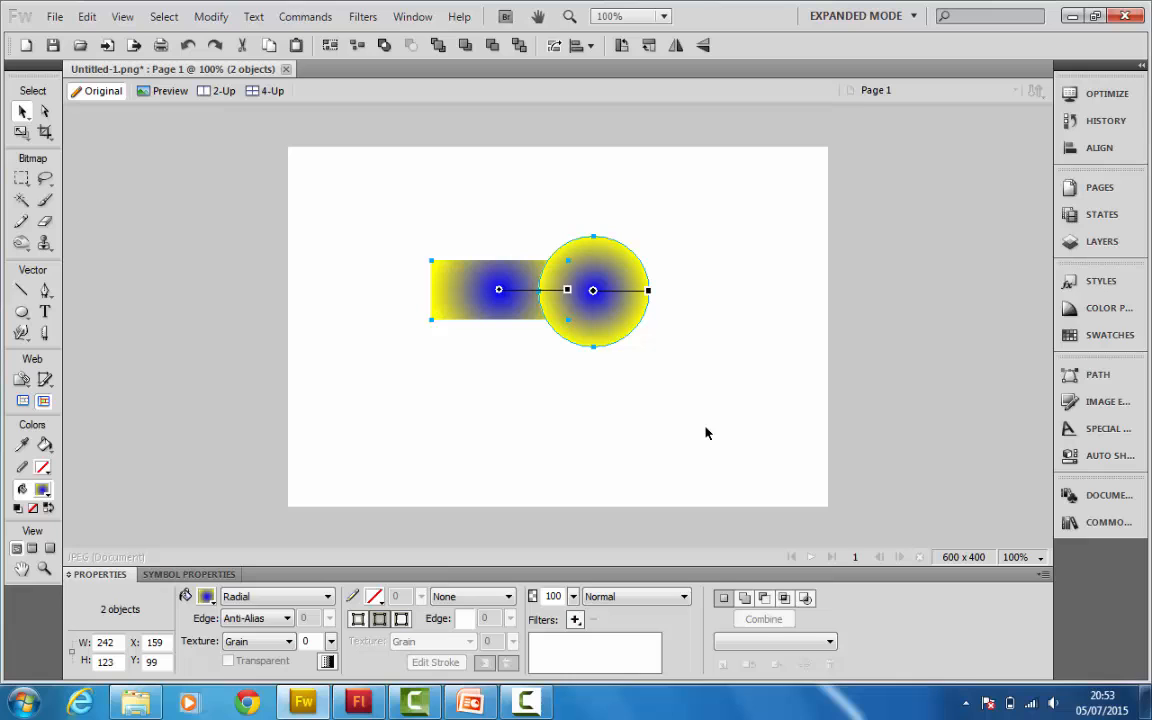
left_click(209, 17)
mouse_move(292, 348)
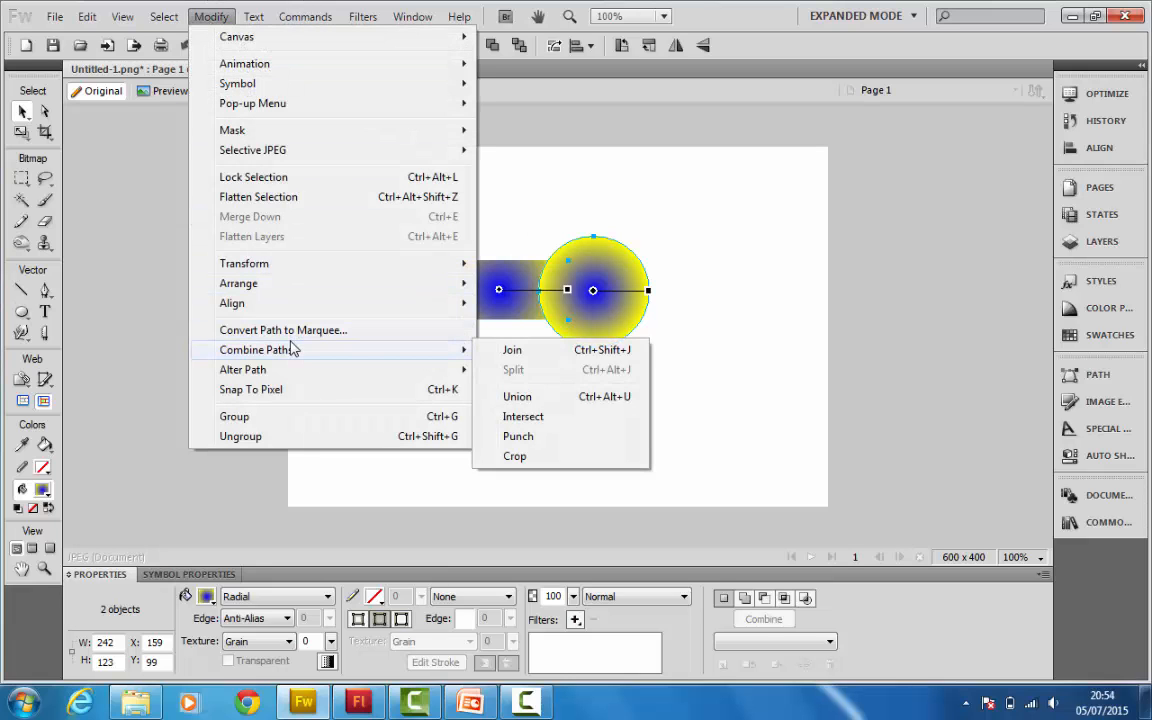
left_click(517, 397)
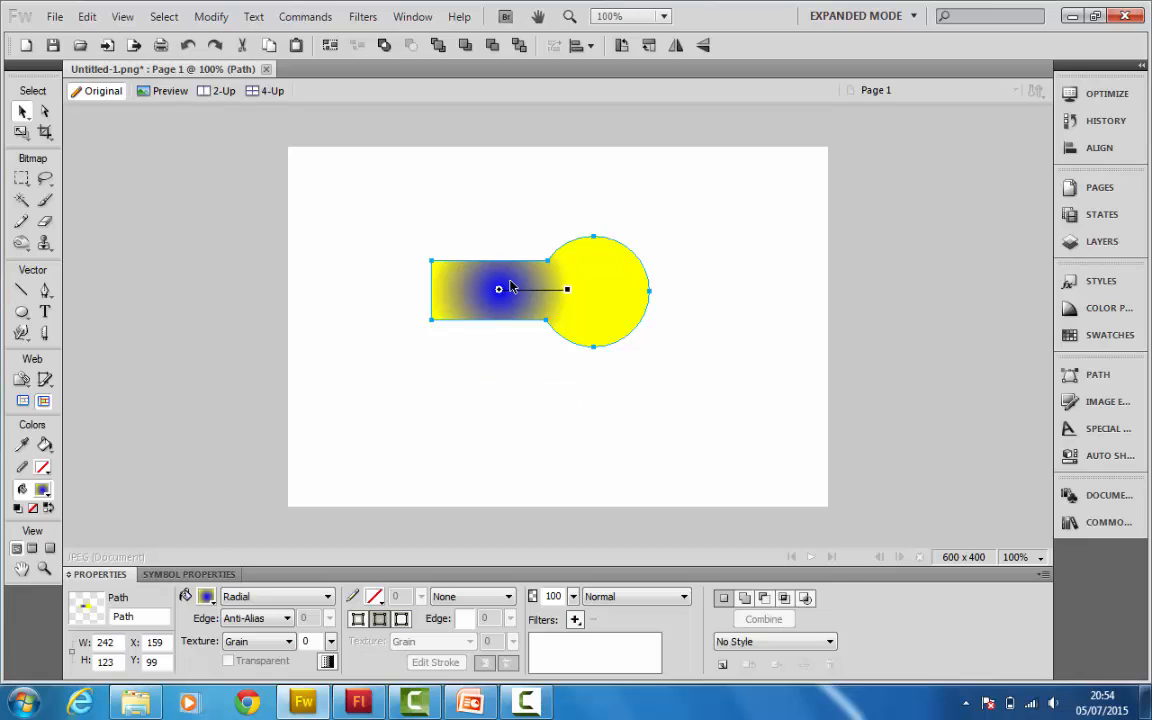
Step: Shift the combined shape's radial gradient centre into the circular end, and change the fill to a Linear gradient
left_click_drag(500, 292, 481, 309)
left_click(265, 596)
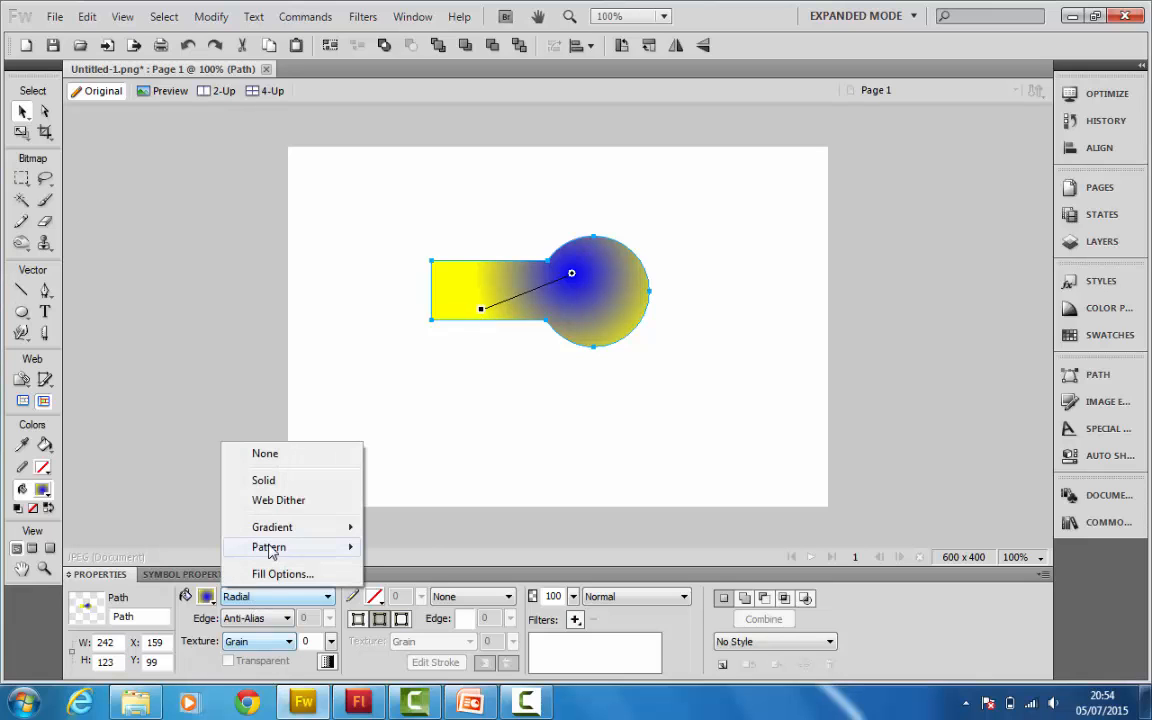
mouse_move(283, 527)
left_click(380, 525)
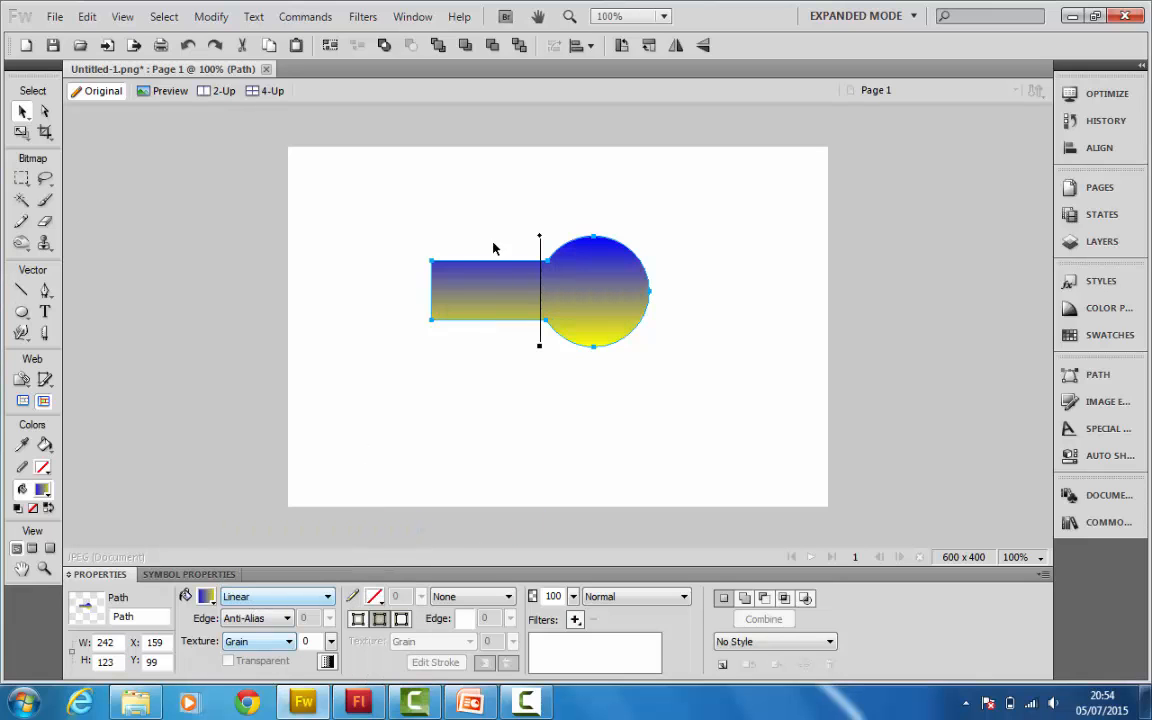
Step: Reposition both linear gradient handles so the fill runs from blue in the rectangular part to yellow in the circular end
left_click_drag(603, 343, 630, 360)
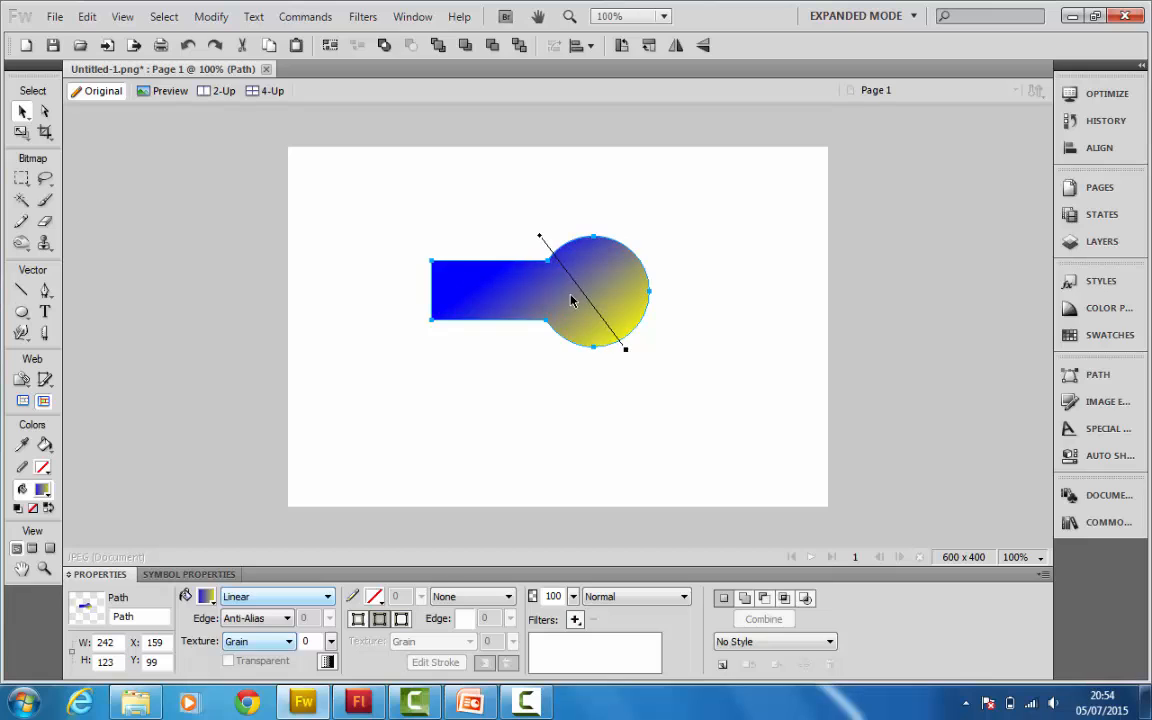
left_click_drag(540, 236, 507, 288)
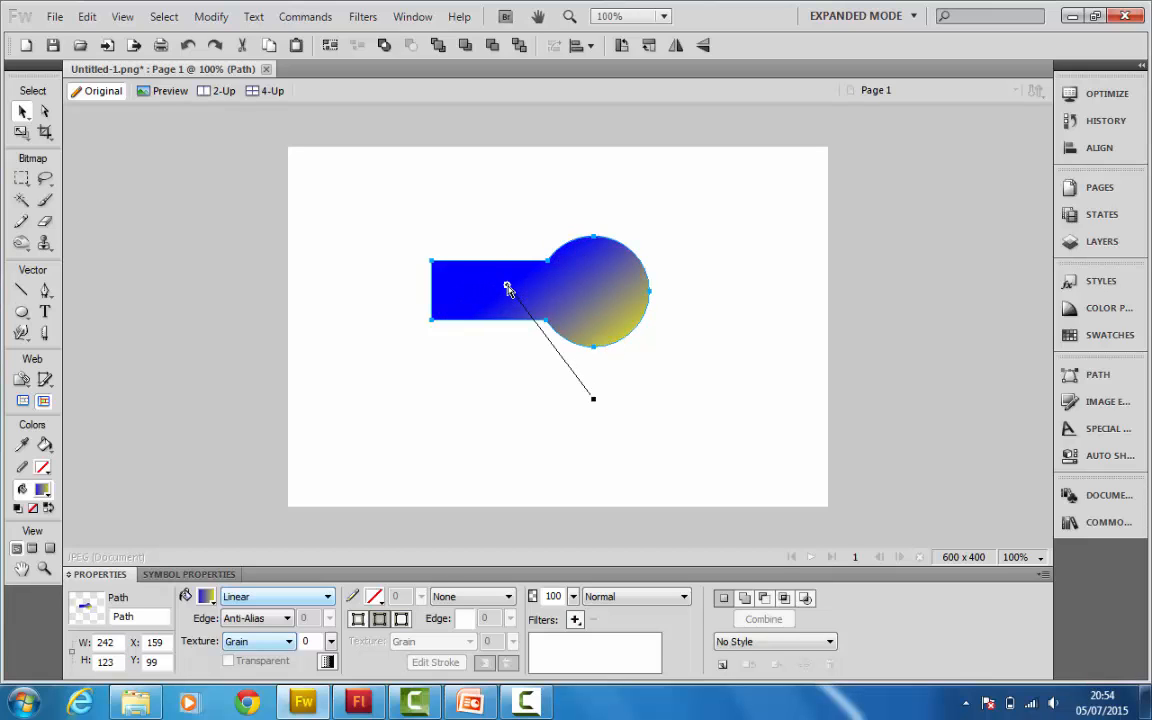
left_click_drag(596, 403, 584, 256)
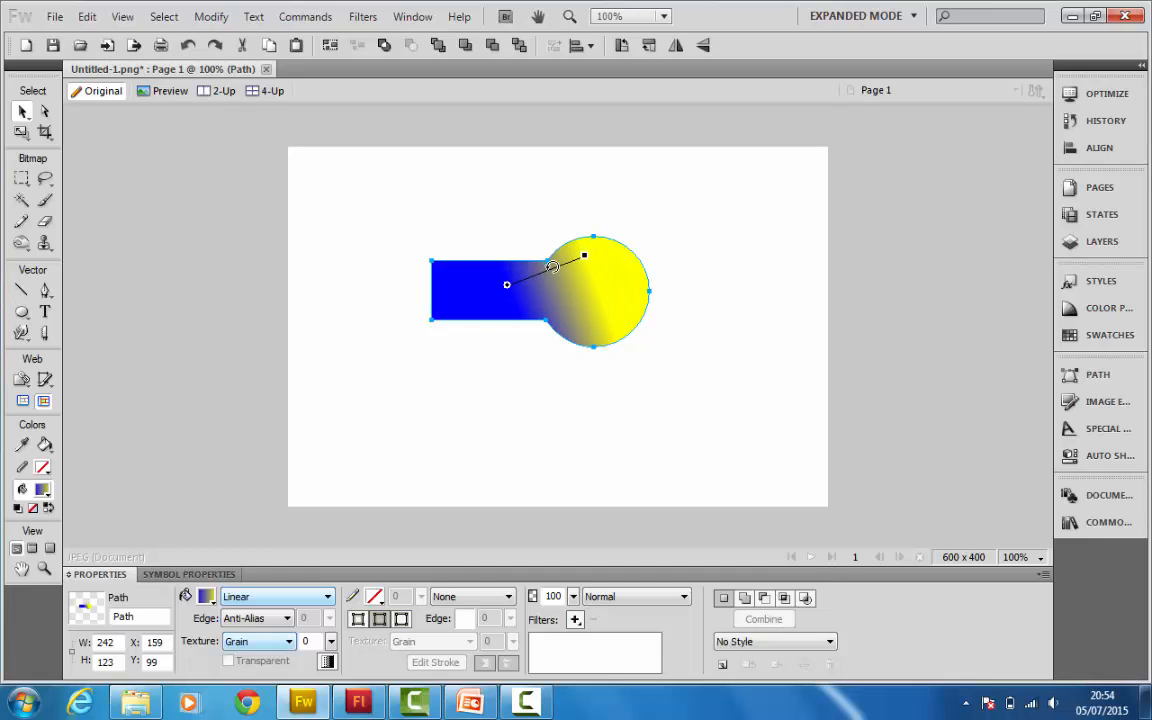
Step: Rotate the combined shape counterclockwise with the Scale tool, slightly adjust its gradient end handle and deselect it
left_click(21, 133)
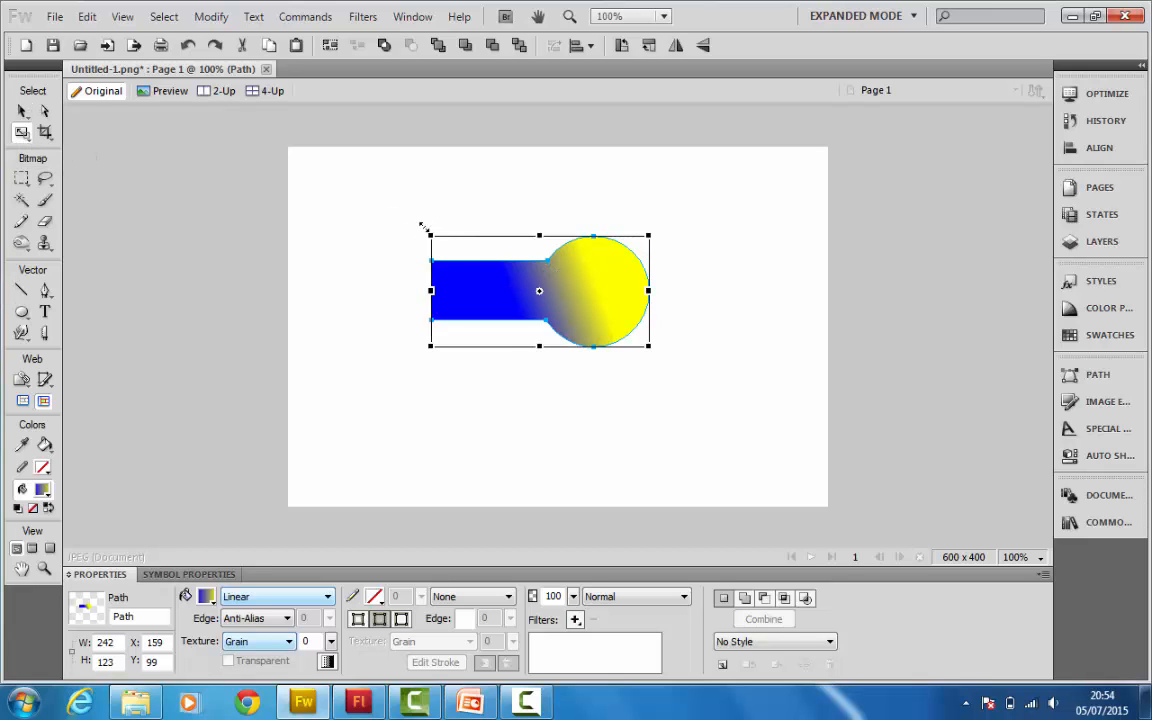
left_click_drag(421, 226, 364, 262)
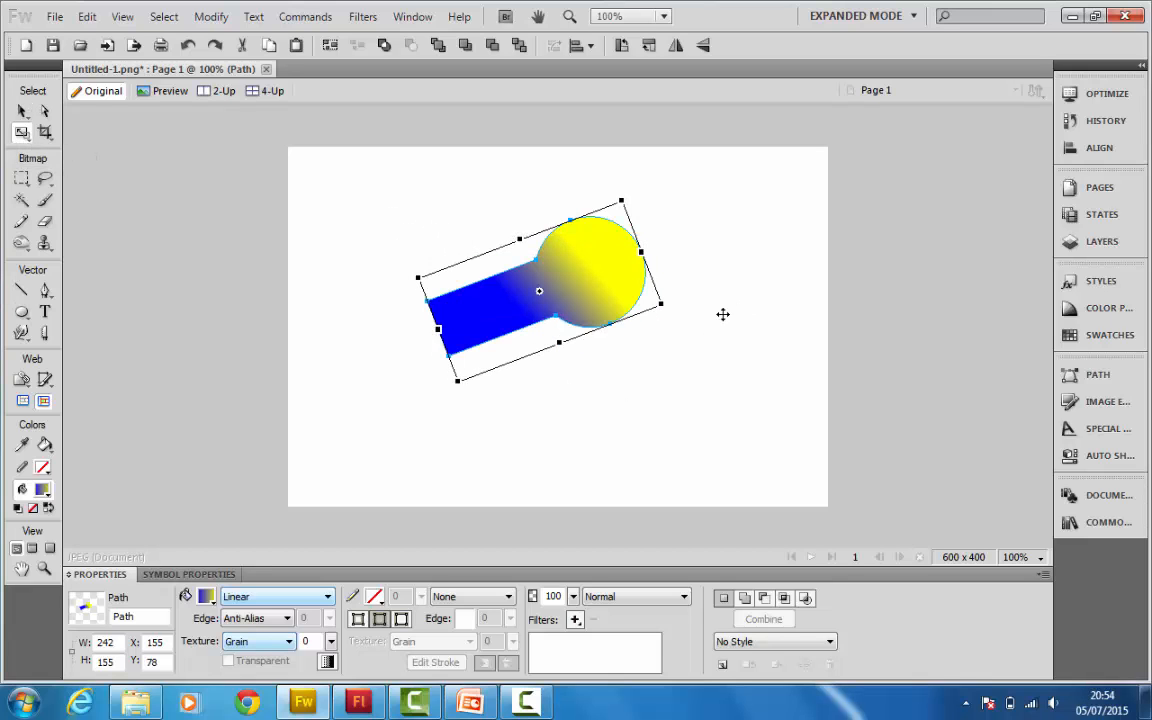
left_click(22, 111)
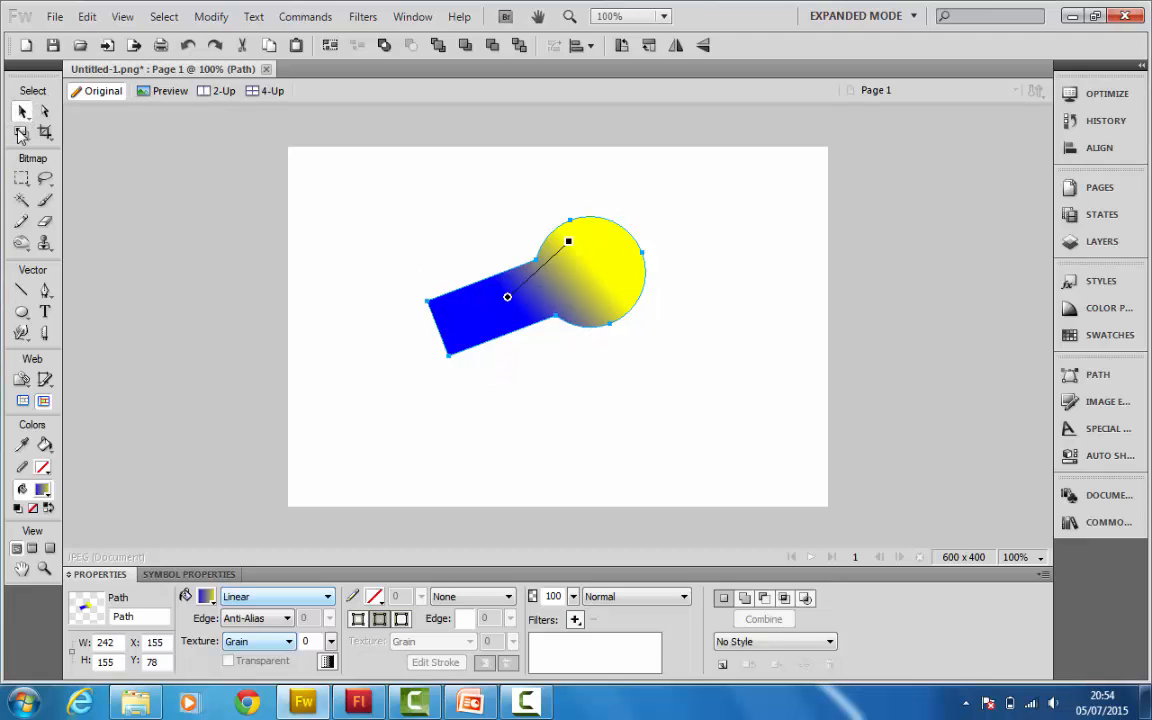
mouse_move(569, 243)
left_mouse_down()
mouse_move(586, 252)
mouse_move(566, 242)
left_mouse_up()
left_click(440, 237)
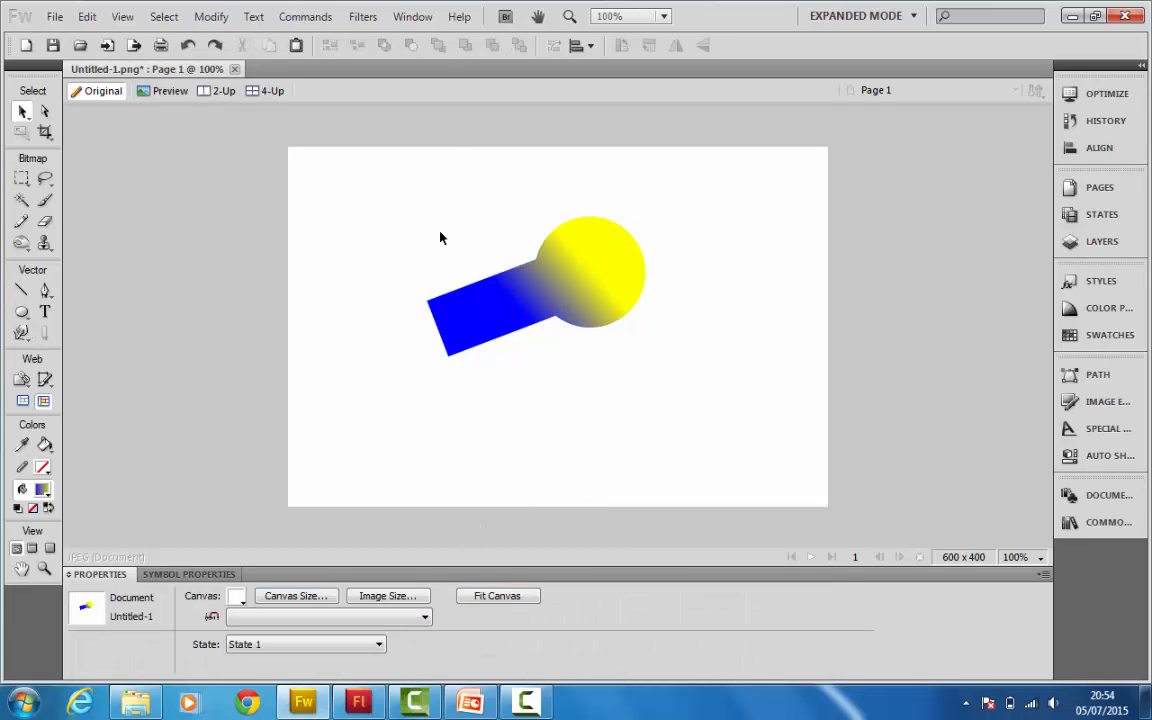